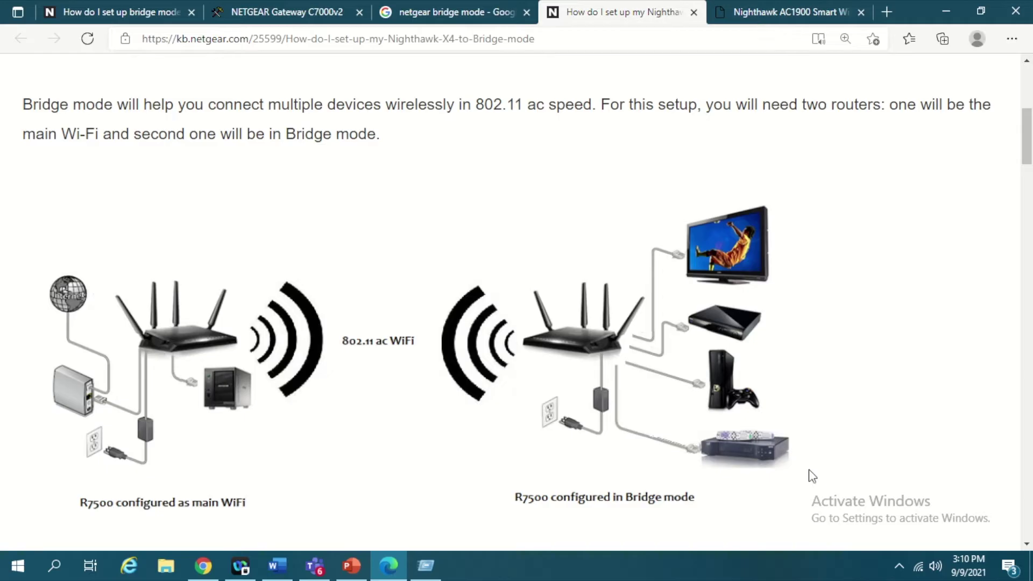
# Open the Windows Wi-Fi list to check that the PC is connected to NETGEAR67-5G.
pyautogui.click(897, 571)
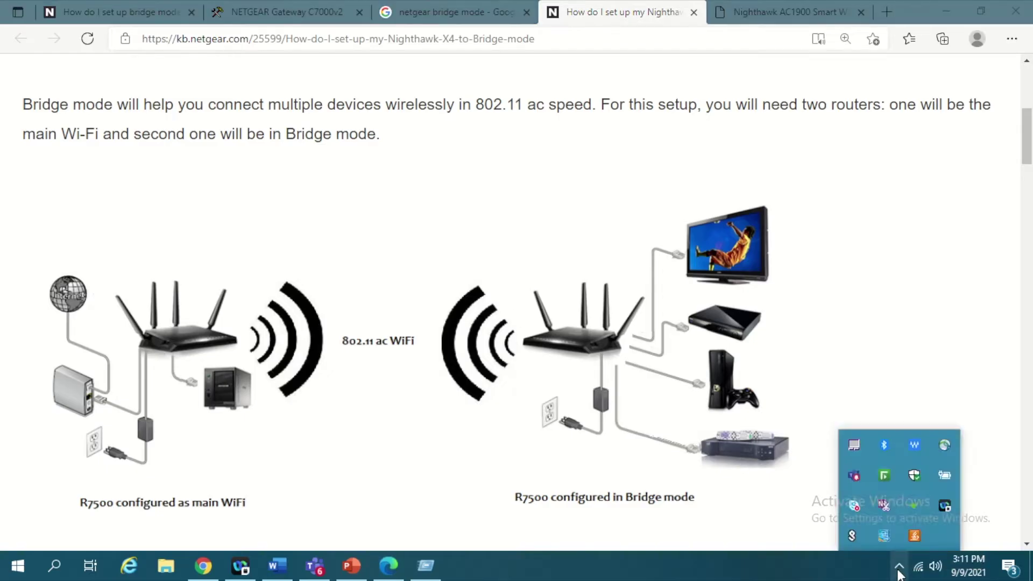
pyautogui.click(897, 566)
pyautogui.click(918, 571)
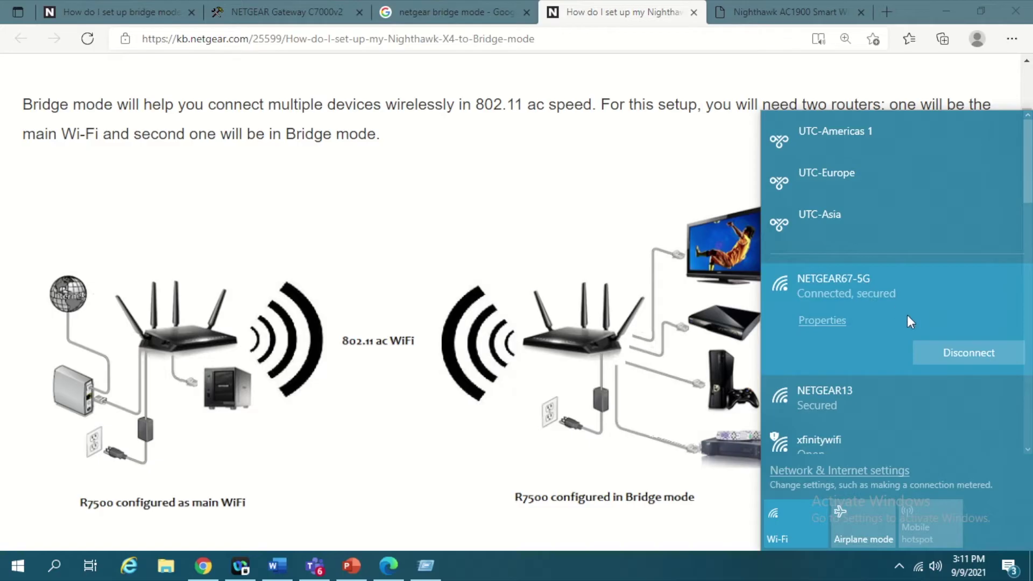
# Load the primary router's admin page at 192.168.0.1 in Edge.
pyautogui.click(769, 12)
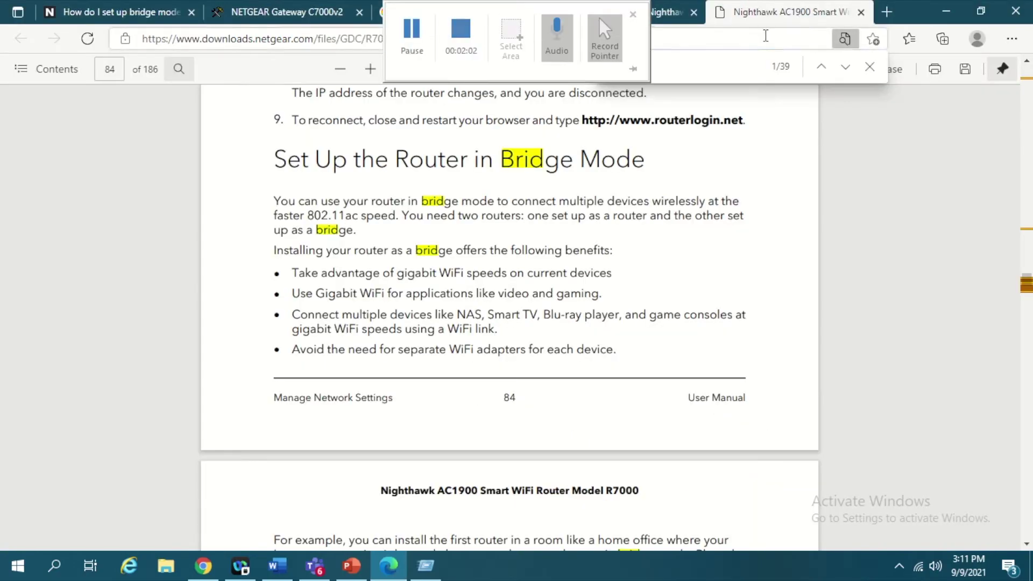
pyautogui.click(764, 36)
pyautogui.write('192.168.0.1')
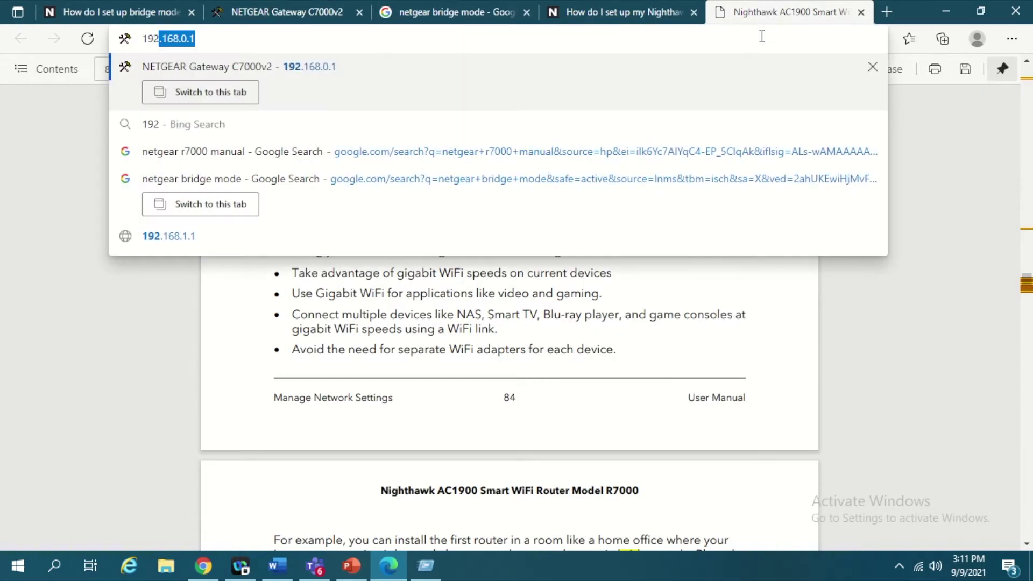
pyautogui.press('End')
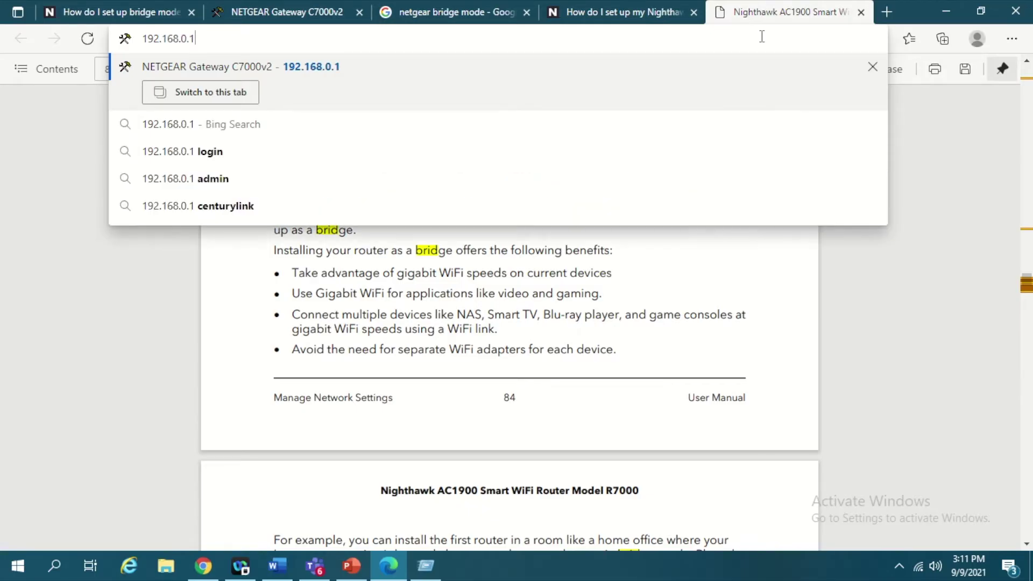
pyautogui.press('Left')
pyautogui.press('F5')
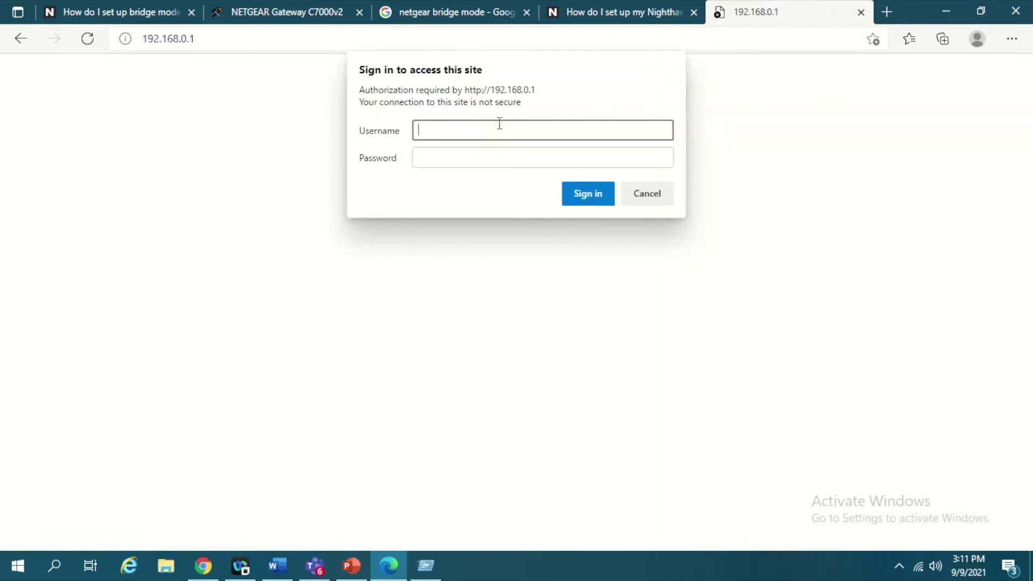
# Sign in with the router's admin username and password and open the Wireless settings.
pyautogui.write('admin')
pyautogui.press('Tab')
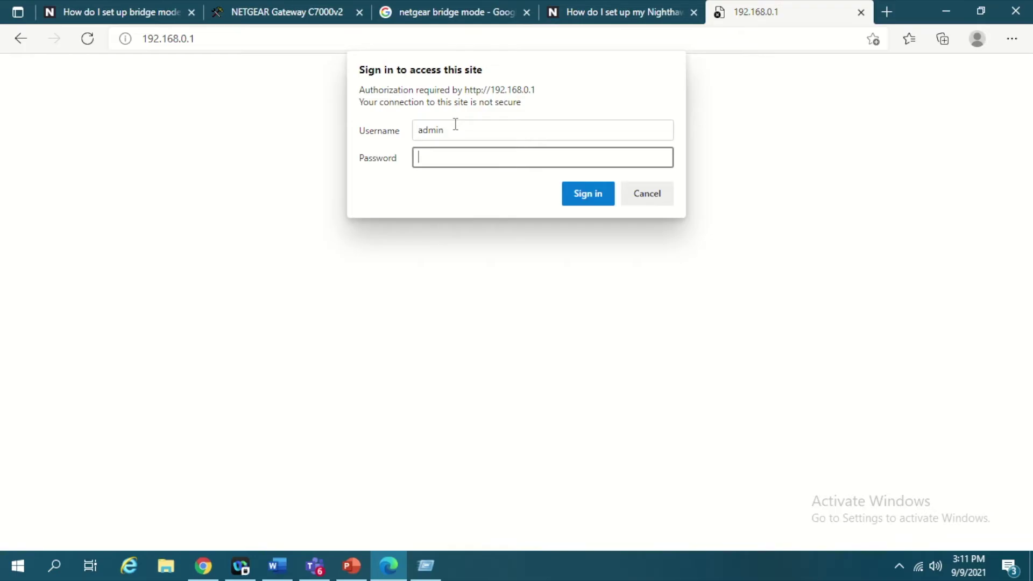
pyautogui.write('password')
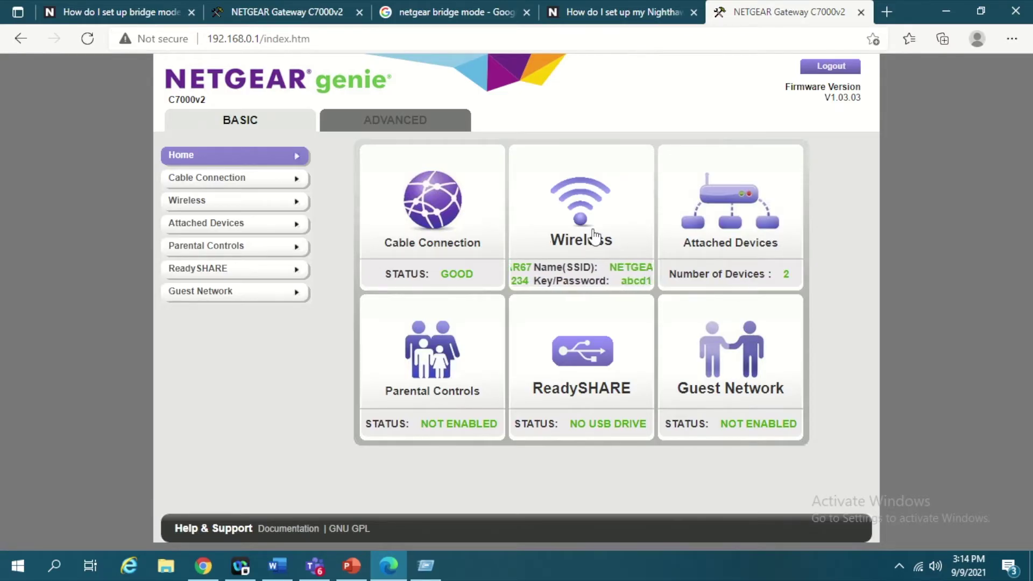
pyautogui.click(593, 230)
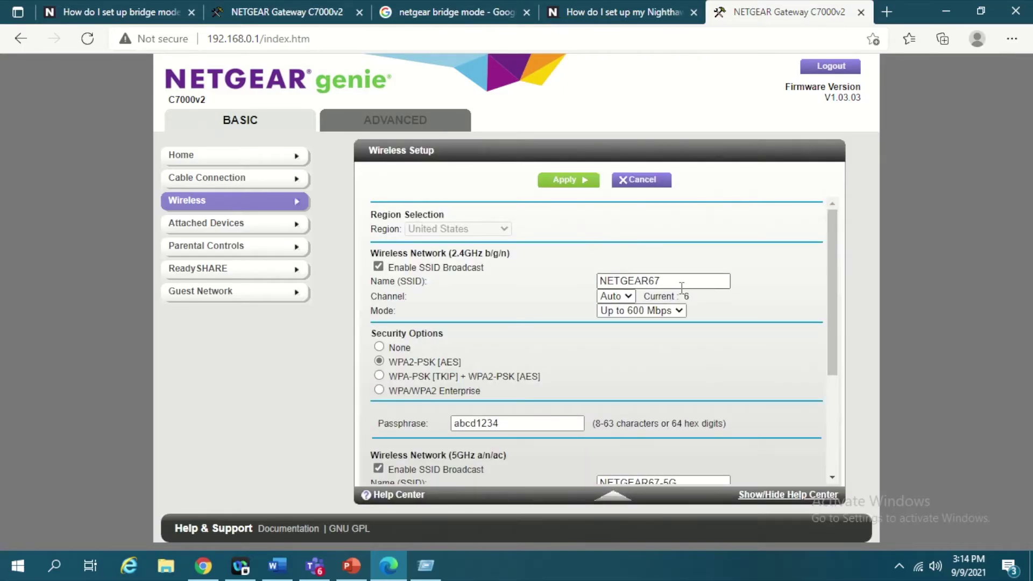
# Review the wireless settings, selecting the passphrase and scrolling to the 5GHz NETGEAR67-5G section.
pyautogui.scroll(-1, 518, 352)
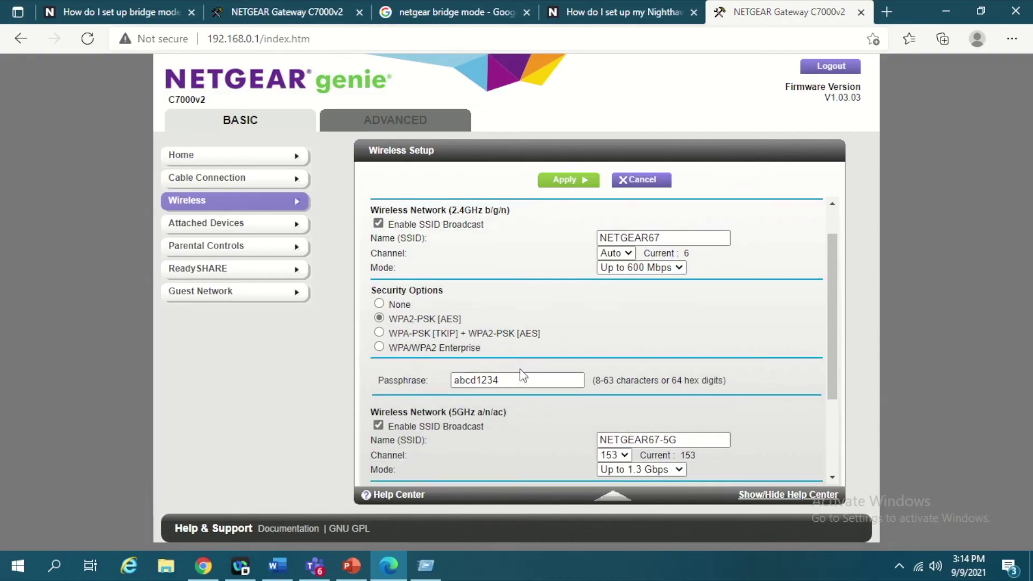
pyautogui.moveTo(520, 380); pyautogui.dragTo(438, 384)
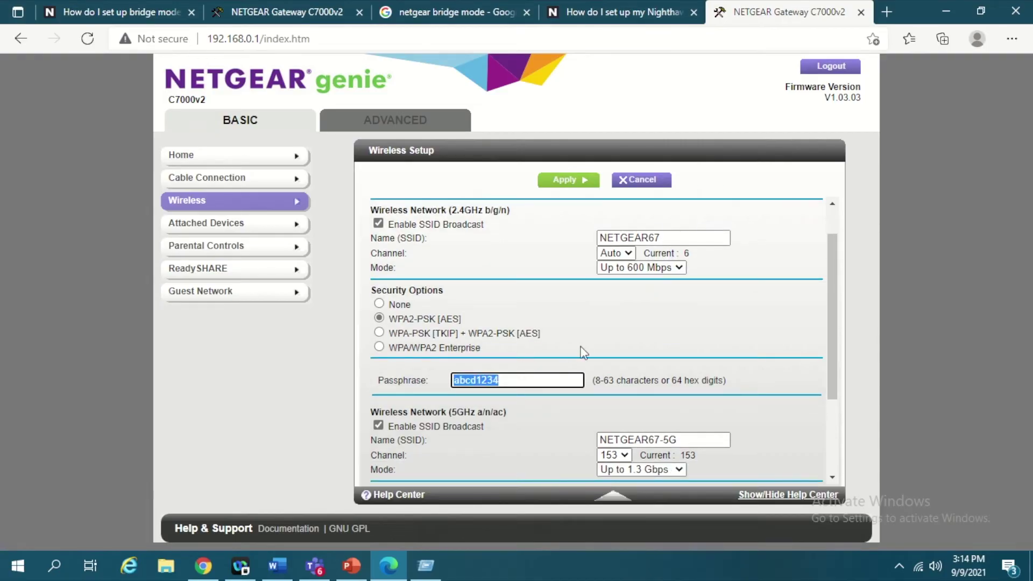
pyautogui.scroll(-3, 646, 374)
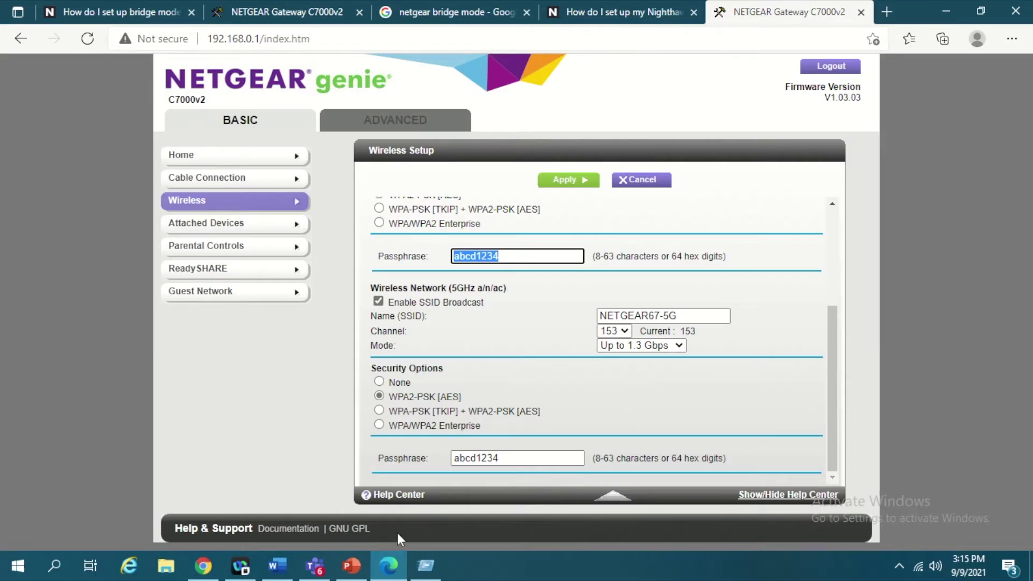
pyautogui.press('super+r')
# Launch Notepad and paste in the copied 5 GHz network name NETGEAR67-5G.
pyautogui.write('notep')
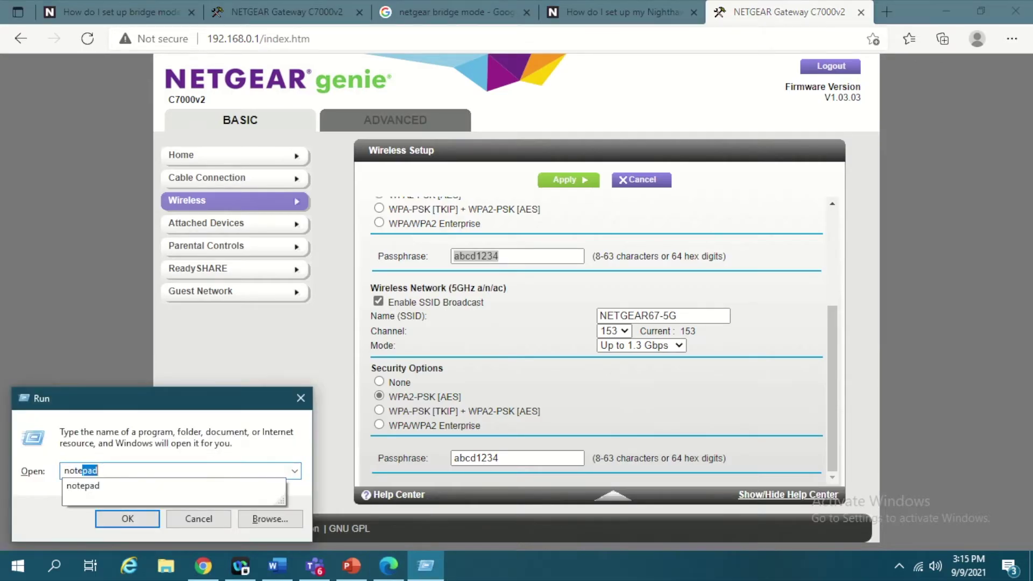
pyautogui.press('Return')
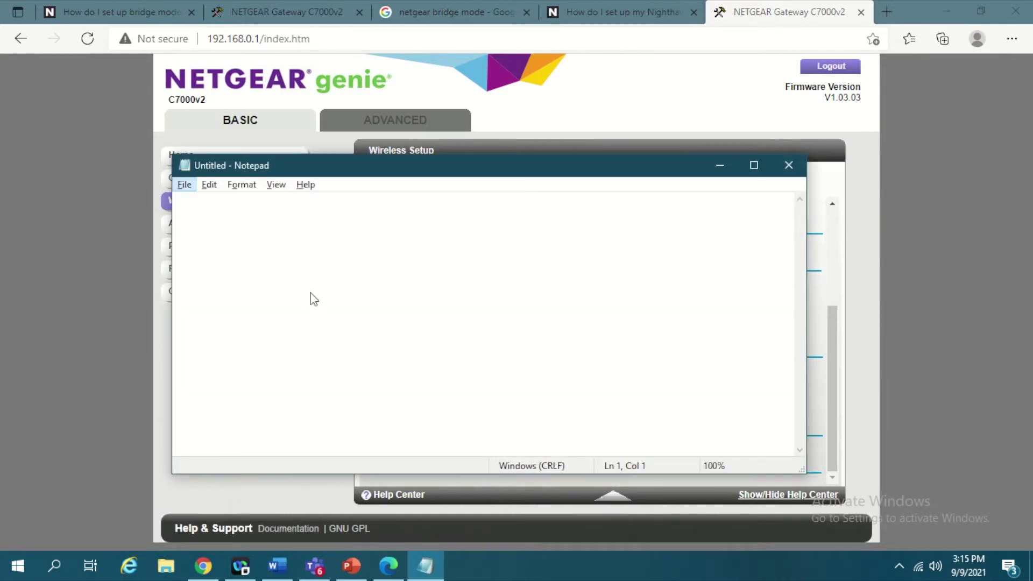
pyautogui.hotkey('alt', 'Tab')
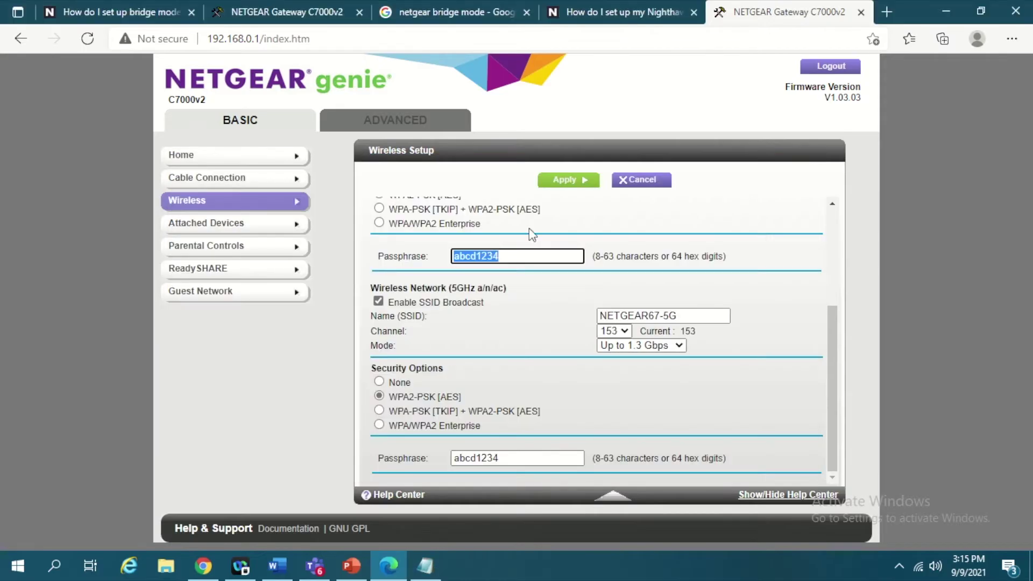
pyautogui.scroll(3, 667, 257)
pyautogui.tripleClick(661, 320)
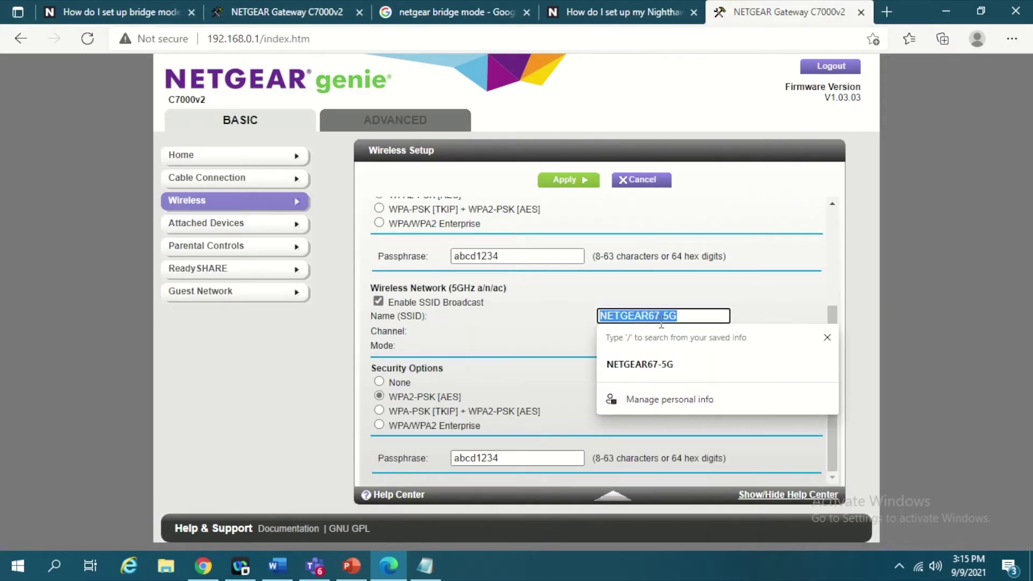
pyautogui.hotkey('ctrl', 'c')
pyautogui.hotkey('alt', 'Tab')
pyautogui.hotkey('ctrl', 'v')
# Add the Wi-Fi password below it and label the lines 'SSID - >' and 'password - >'.
pyautogui.press('Return')
pyautogui.click(179, 203)
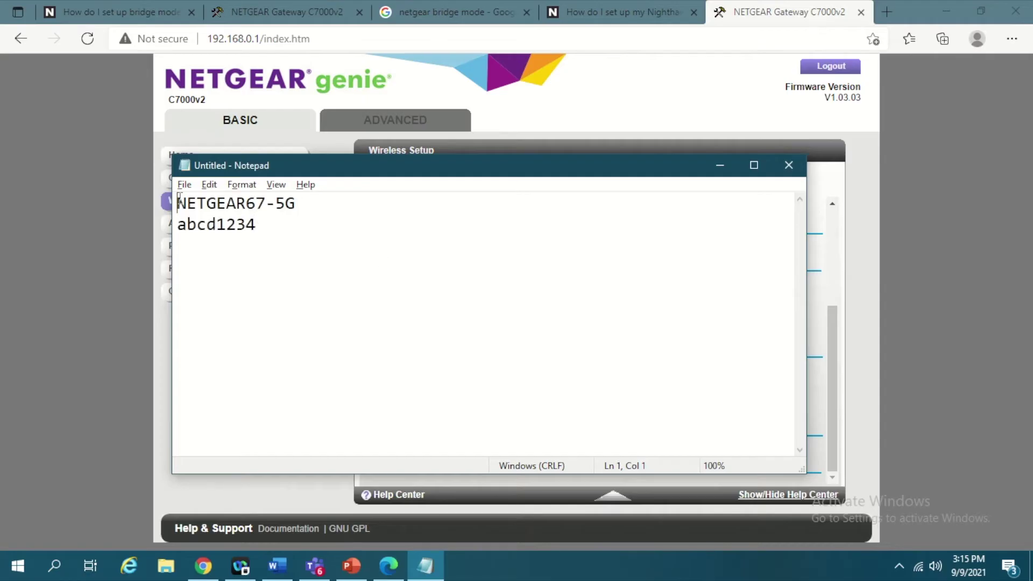
pyautogui.write('SS')
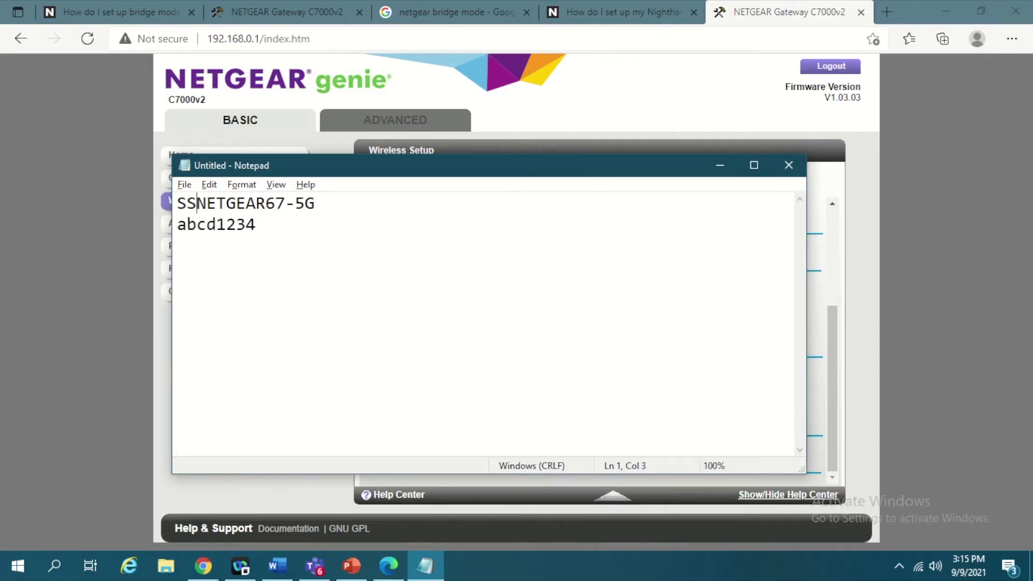
pyautogui.write('ID ')
pyautogui.write('- >')
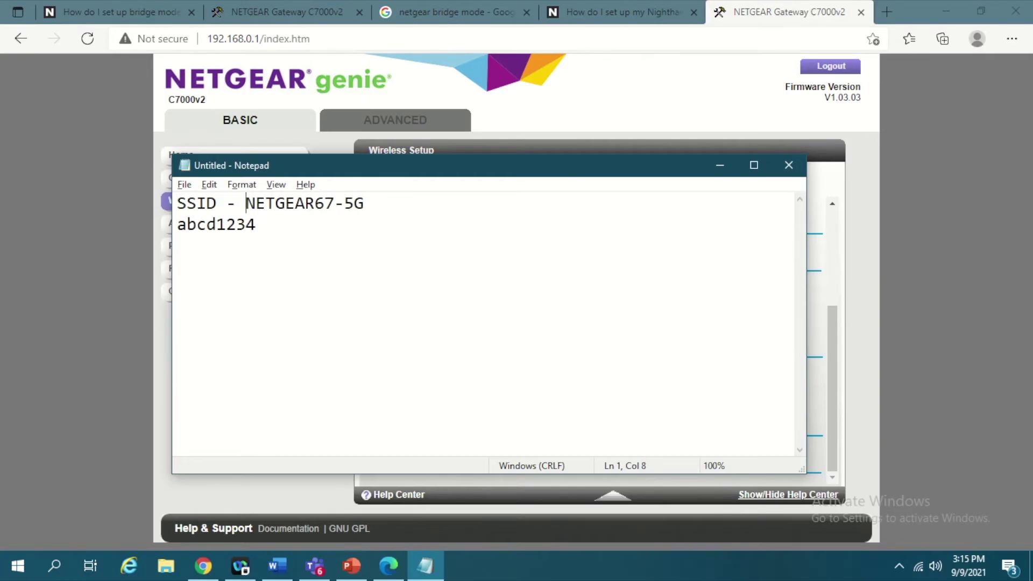
pyautogui.press('Down')
pyautogui.press('Left')
pyautogui.press('Left')
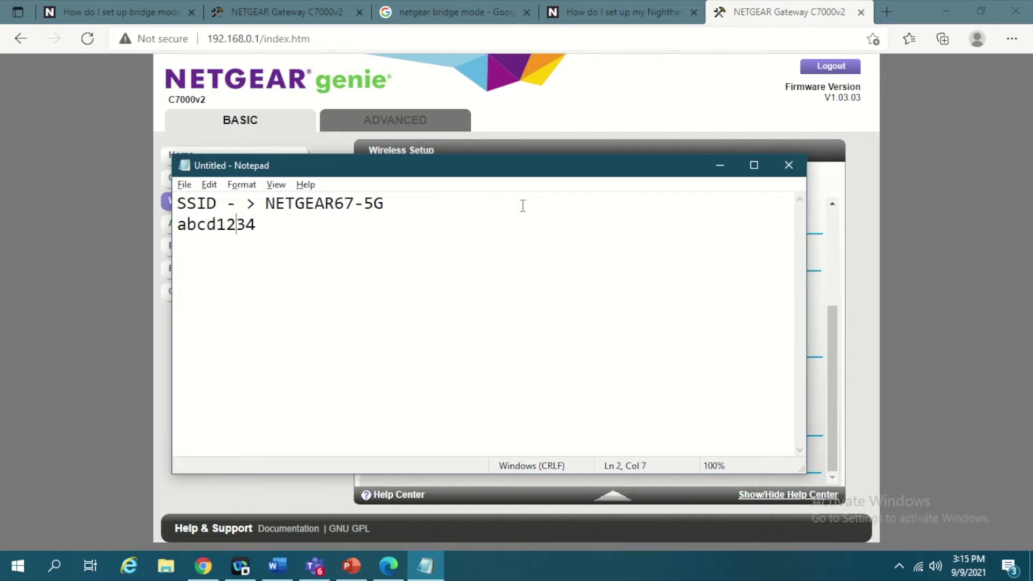
pyautogui.click(523, 206)
pyautogui.write('pass')
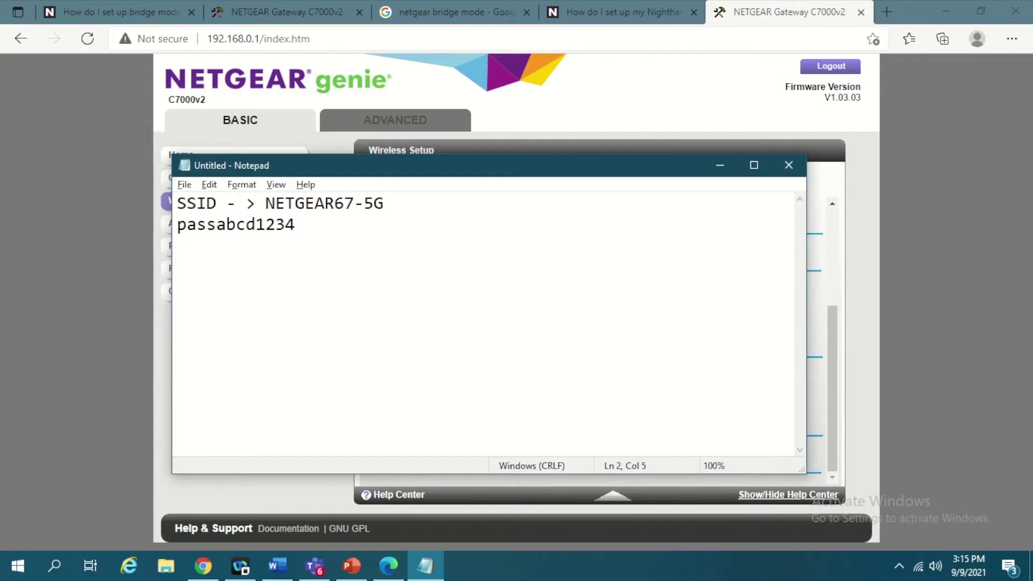
pyautogui.write('word ')
pyautogui.write('- >')
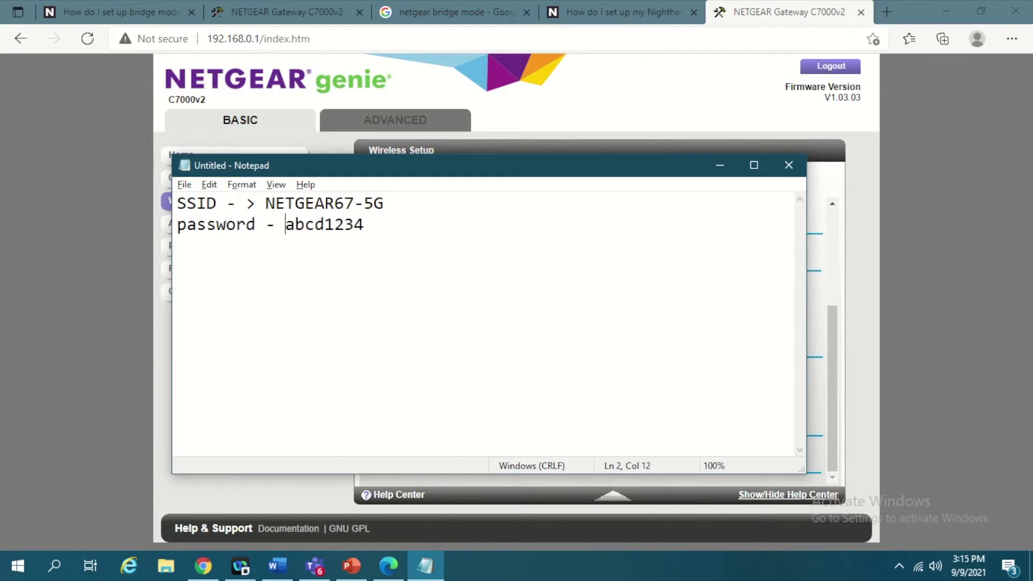
pyautogui.press('Right')
pyautogui.press('Right')
pyautogui.press('Right')
pyautogui.press('End')
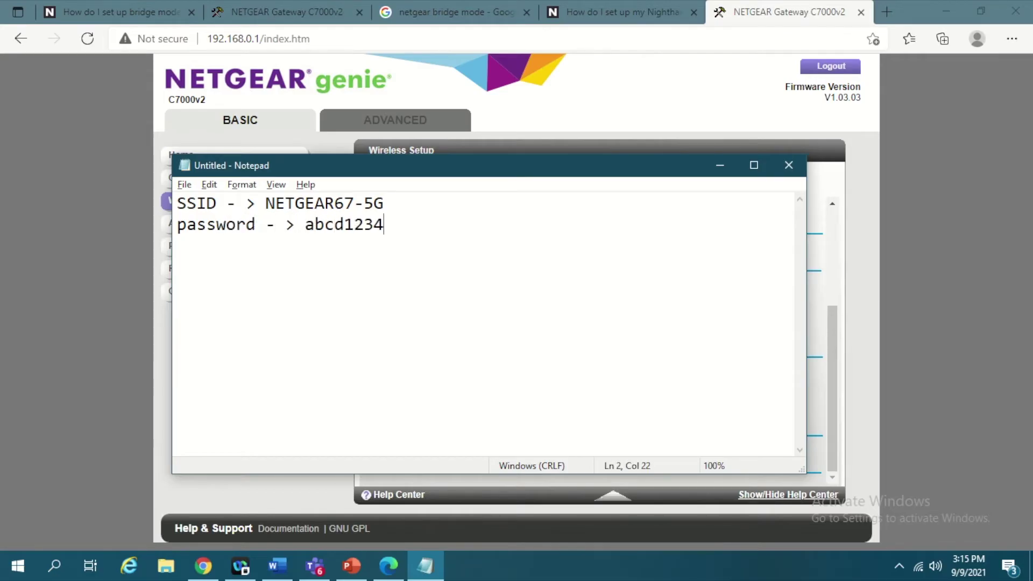
pyautogui.press('Return')
pyautogui.press('Return')
pyautogui.moveTo(415, 232); pyautogui.dragTo(177, 204)
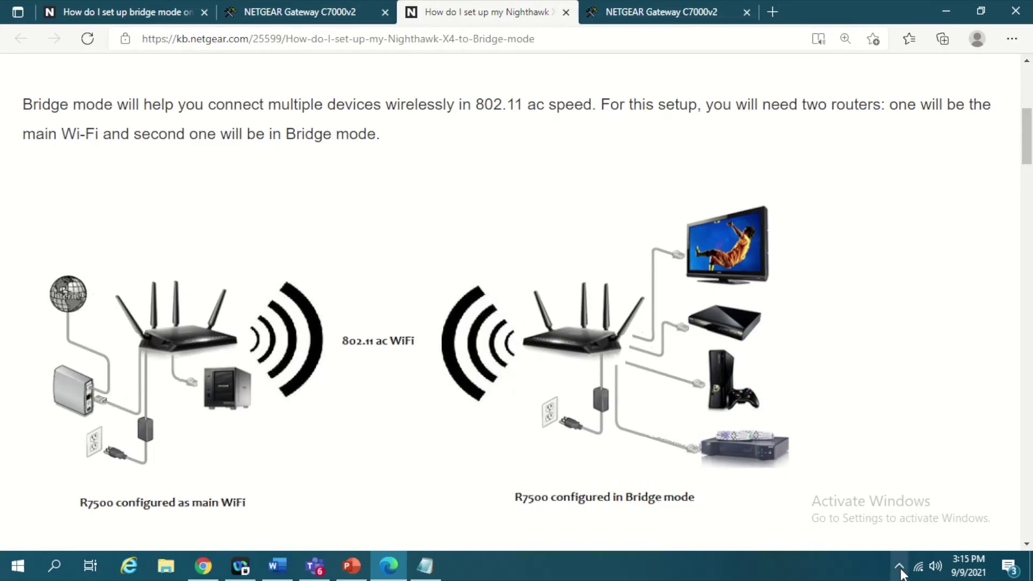
# Attempt to connect the PC to NETGEAR13 Wi-Fi, then open a new Edge tab.
pyautogui.click(919, 566)
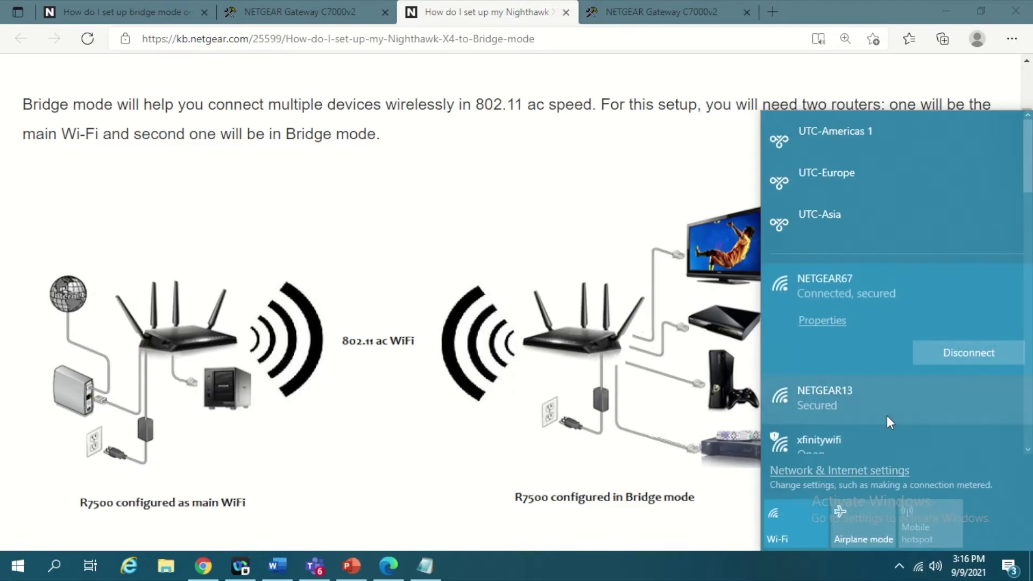
pyautogui.click(892, 415)
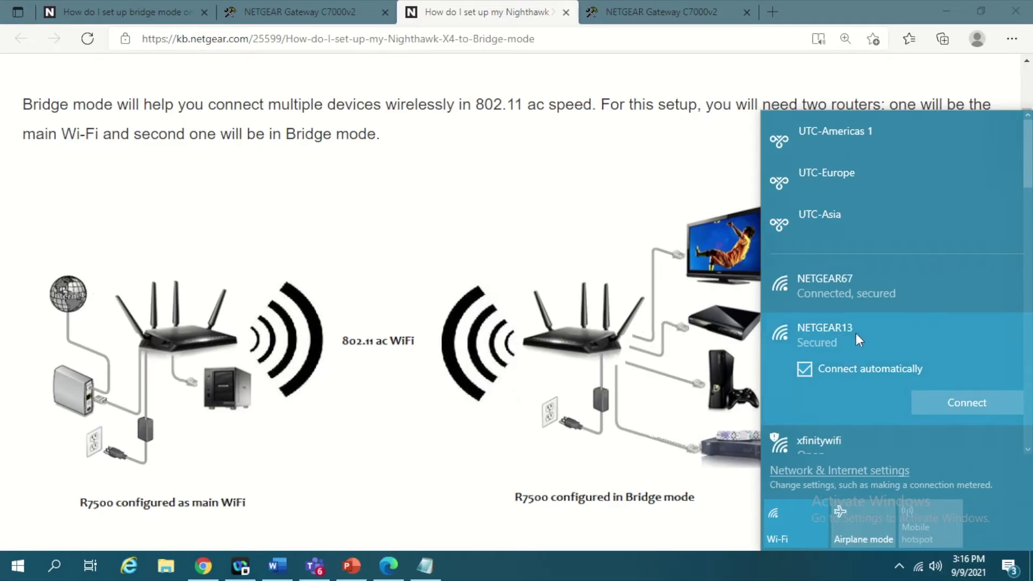
pyautogui.click(963, 408)
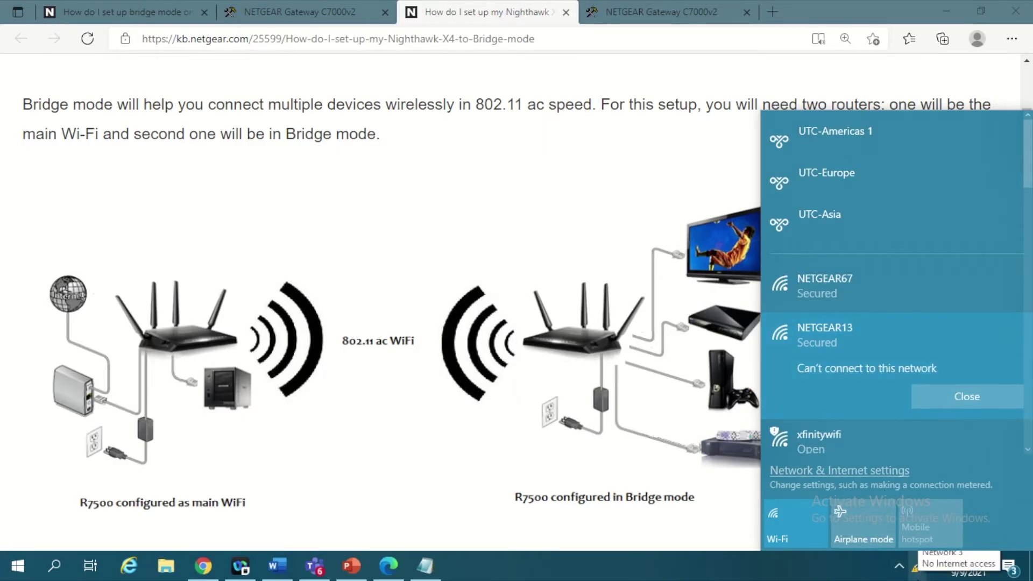
pyautogui.click(916, 575)
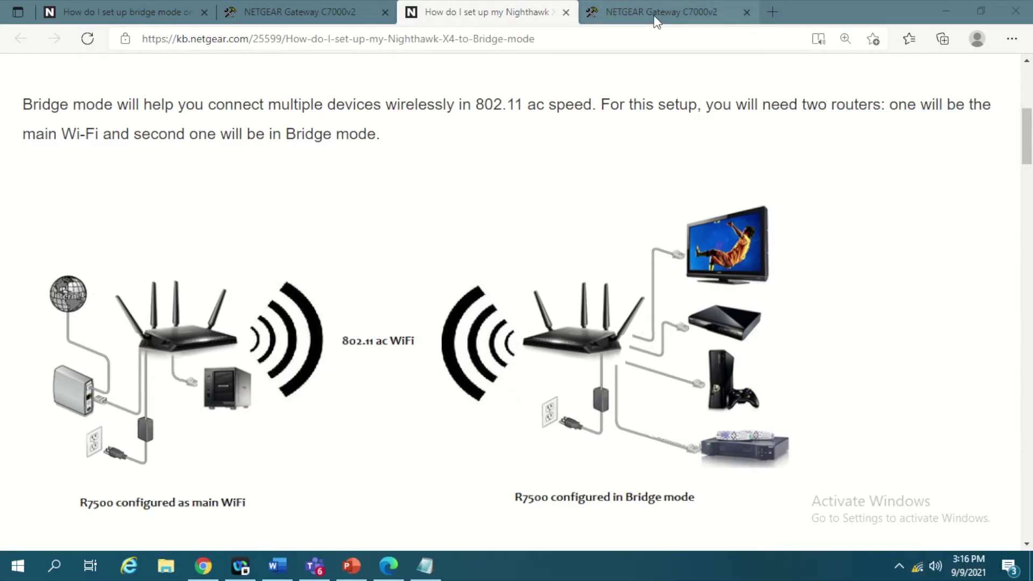
pyautogui.click(772, 12)
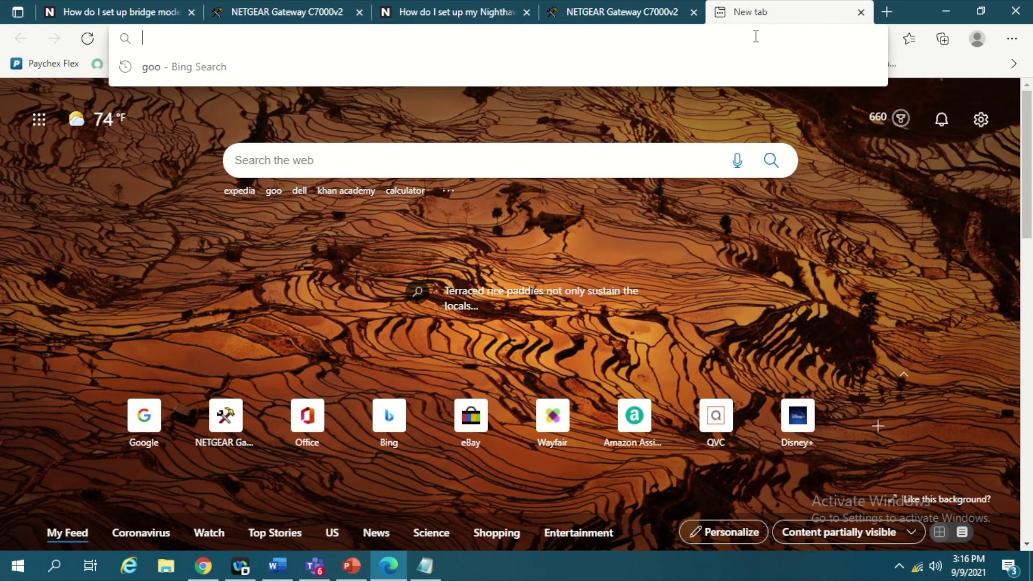
# Try 192.168.0.1, then load routerlogin.net and dismiss the NETGEAR Armor popup.
pyautogui.write('192')
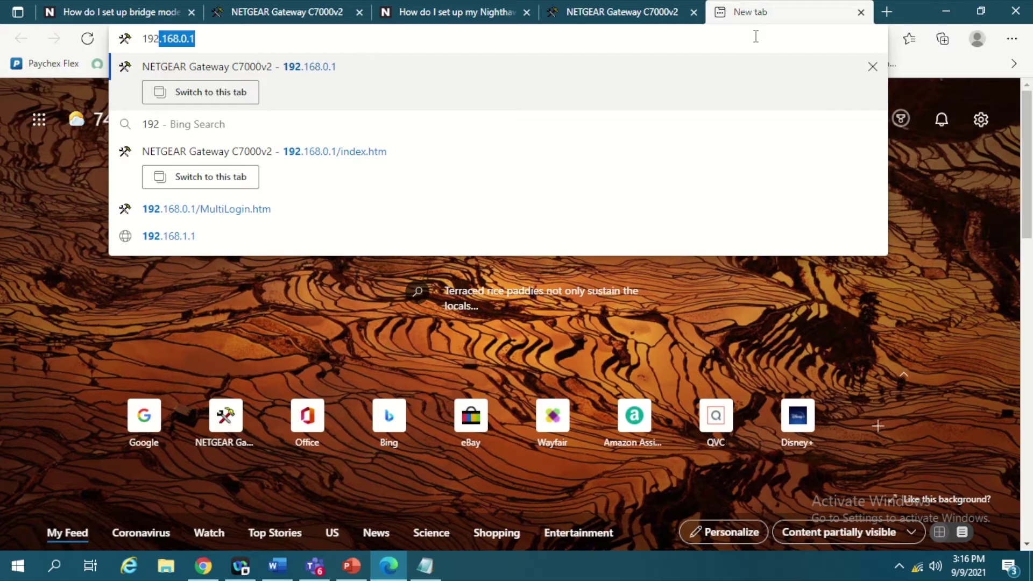
pyautogui.write('.168.0.1')
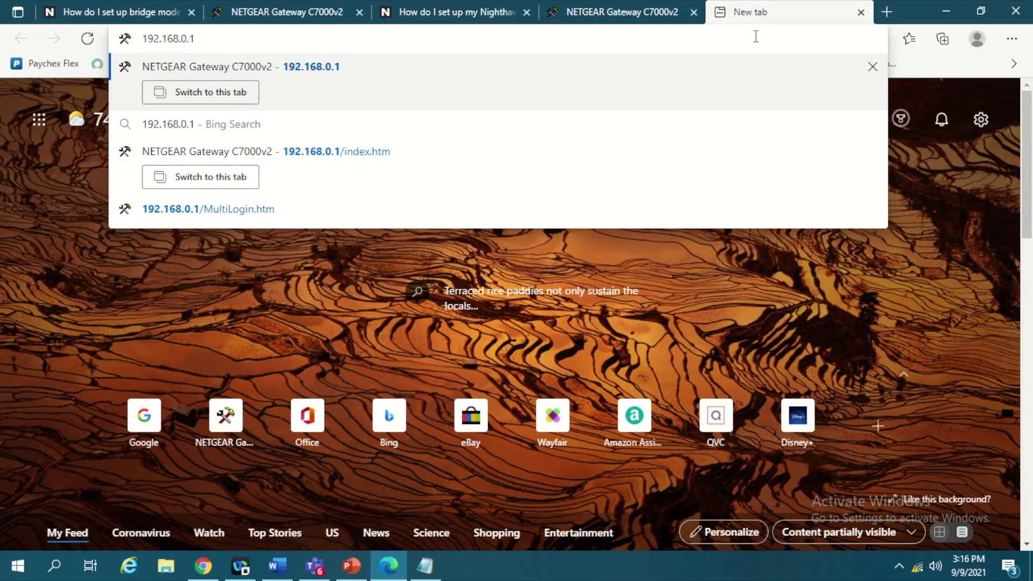
pyautogui.press('Return')
pyautogui.click(325, 43)
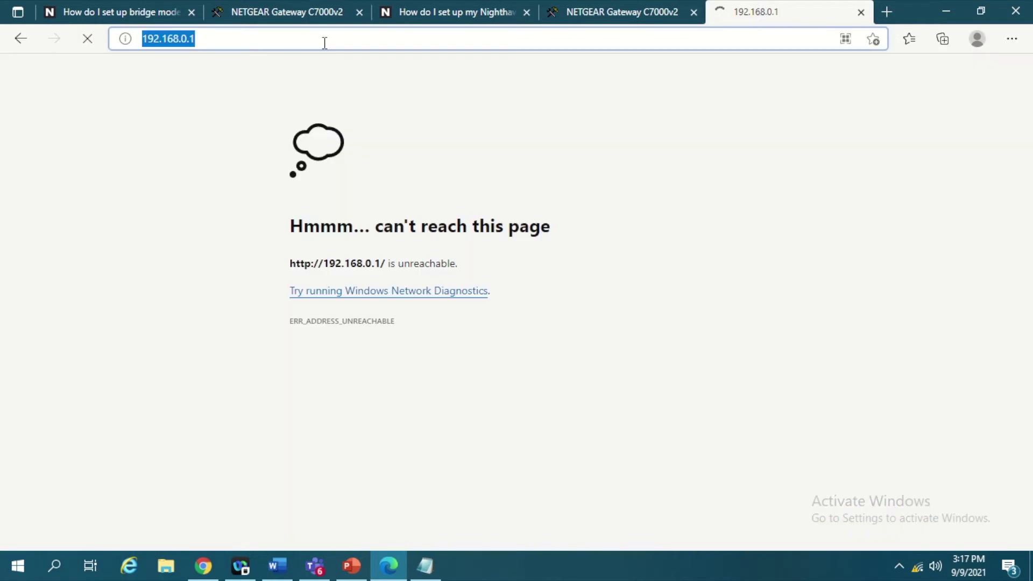
pyautogui.write('router')
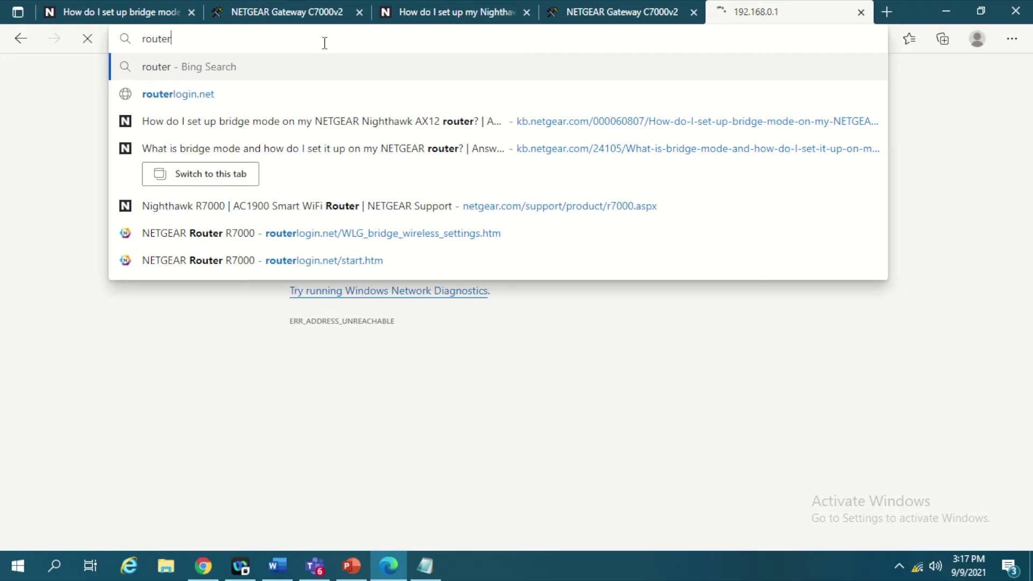
pyautogui.press('Down')
pyautogui.press('Return')
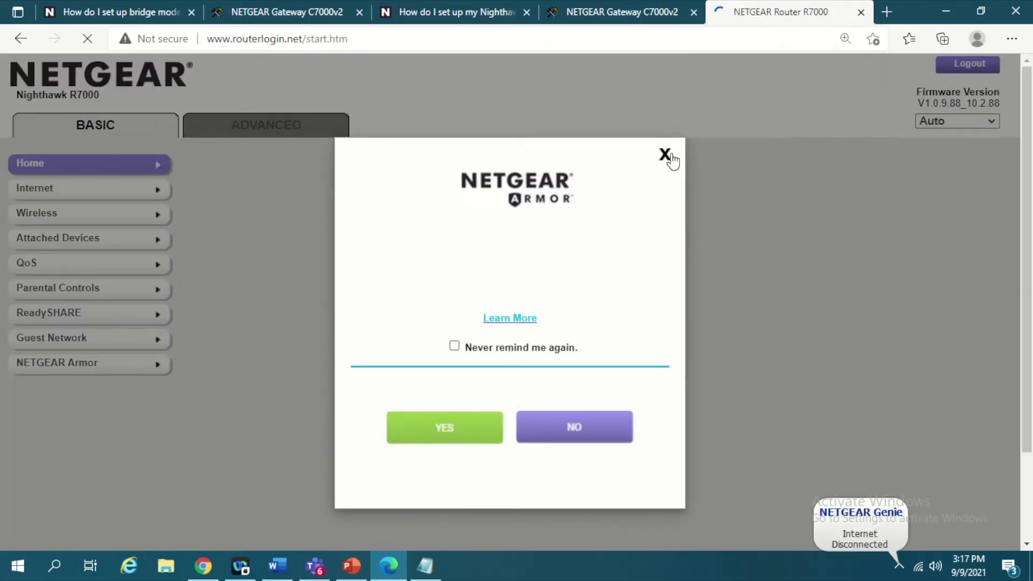
pyautogui.click(668, 156)
# Close the Circle popup and switch to the ADVANCED settings home.
pyautogui.click(696, 162)
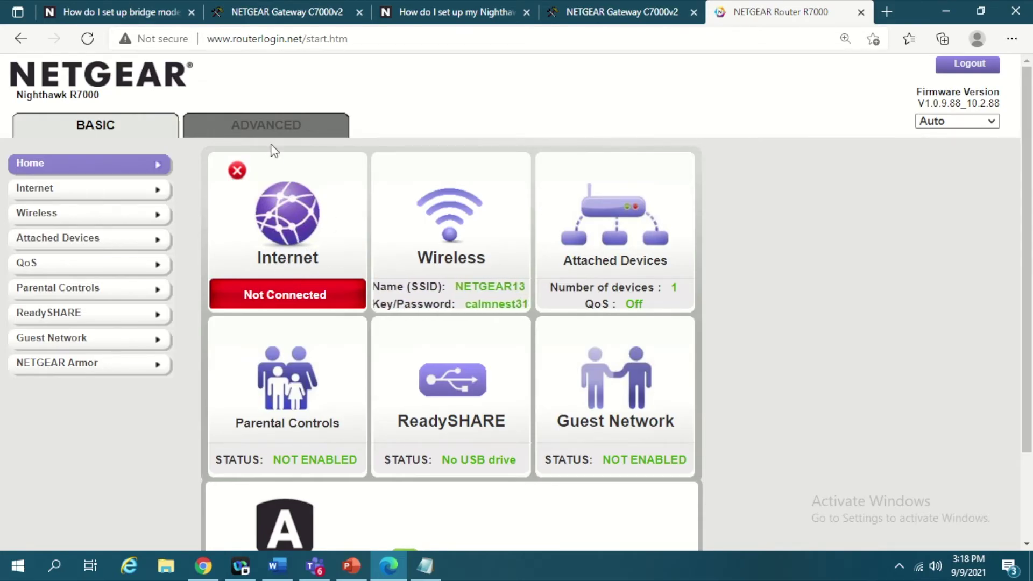
pyautogui.click(283, 134)
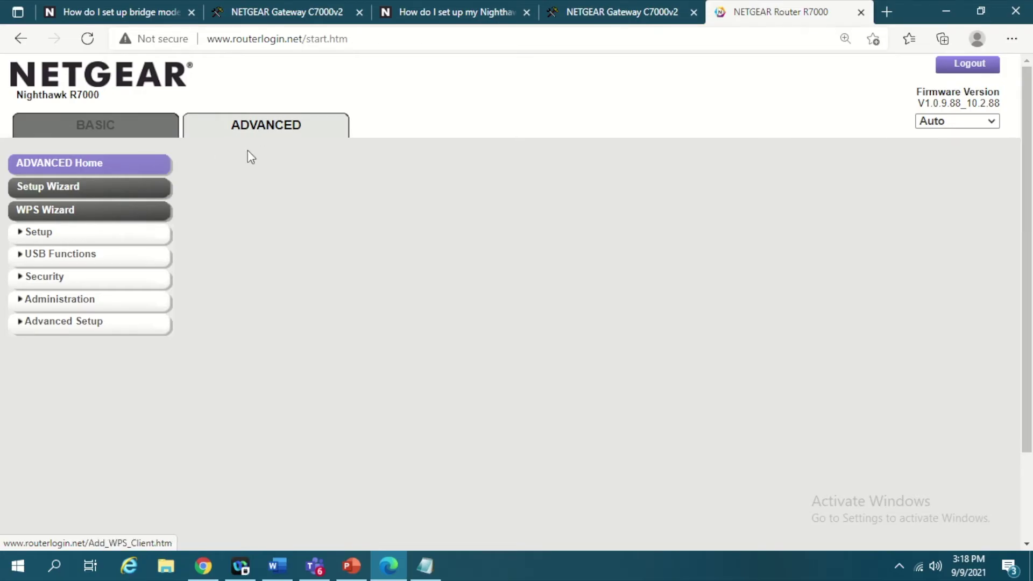
# Go to Advanced Setup > Router / AP / Bridge / Repeating Mode and open the bridge wireless settings.
pyautogui.click(130, 234)
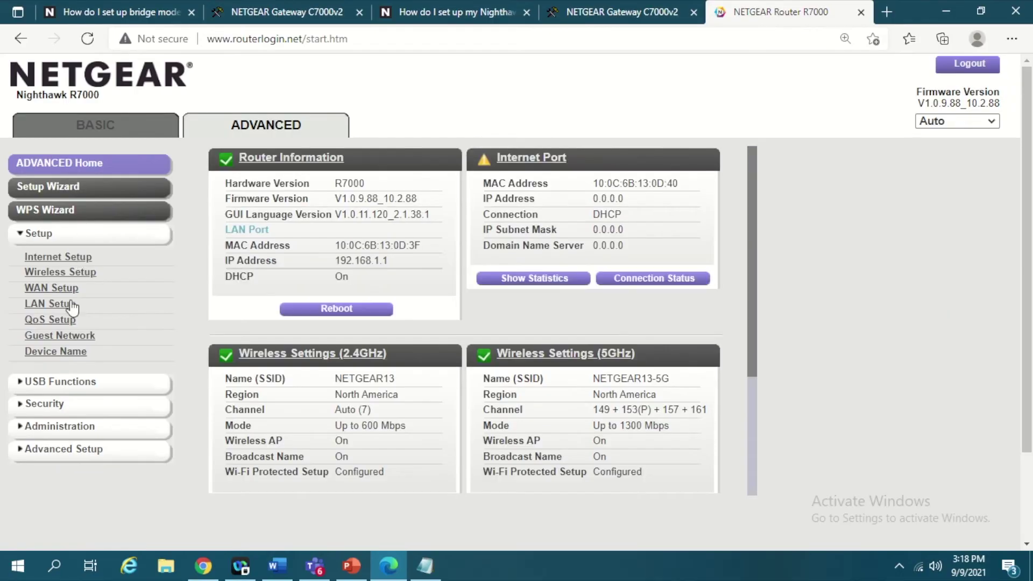
pyautogui.click(69, 453)
pyautogui.scroll(-2, 92, 369)
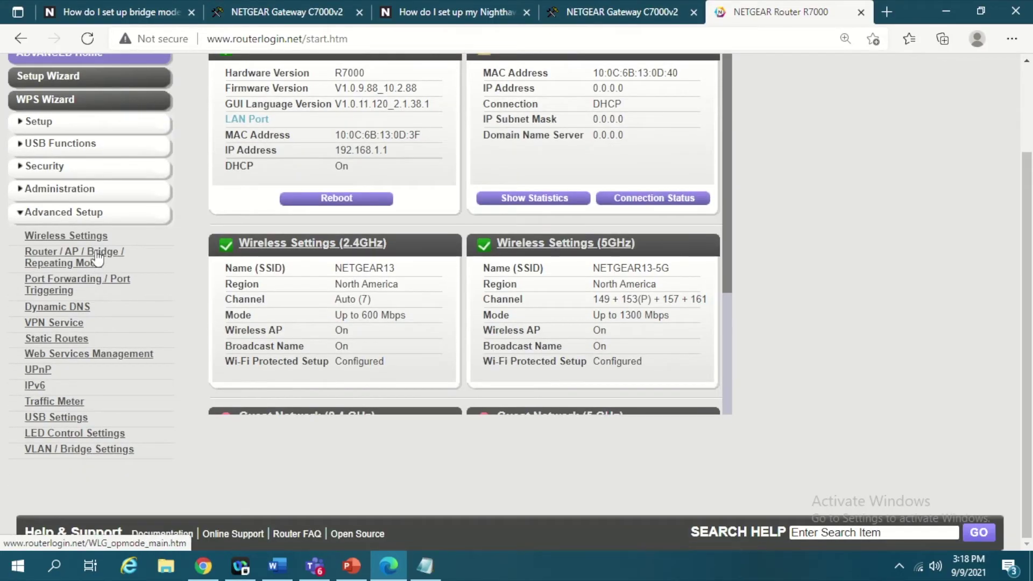
pyautogui.click(121, 255)
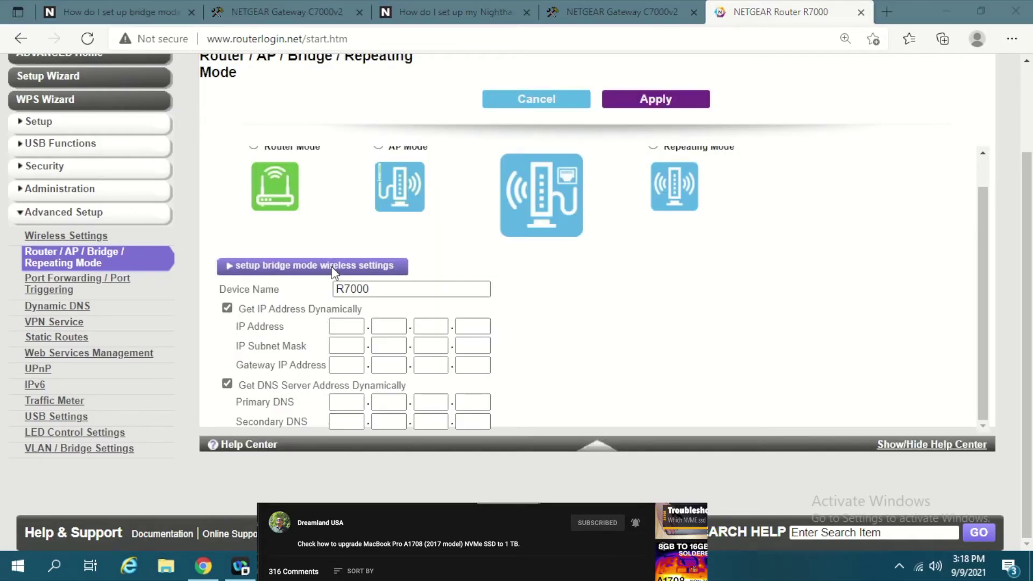
pyautogui.click(332, 266)
# Choose the 5Ghz n/ac band and replace network name NETGEAR13-5G with NETGEAR67-5G.
pyautogui.moveTo(360, 24); pyautogui.dragTo(770, 63)
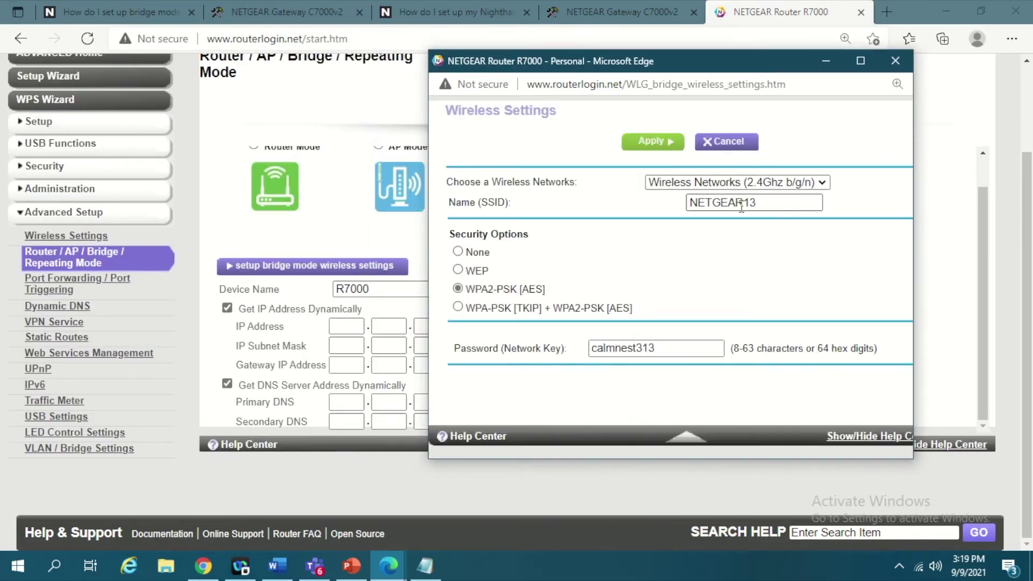
pyautogui.click(768, 184)
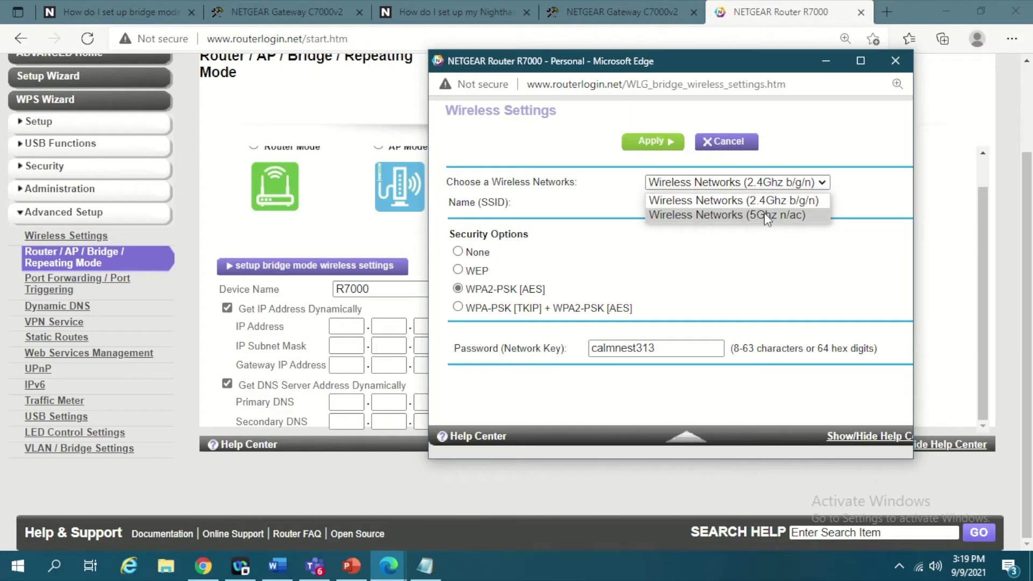
pyautogui.click(425, 566)
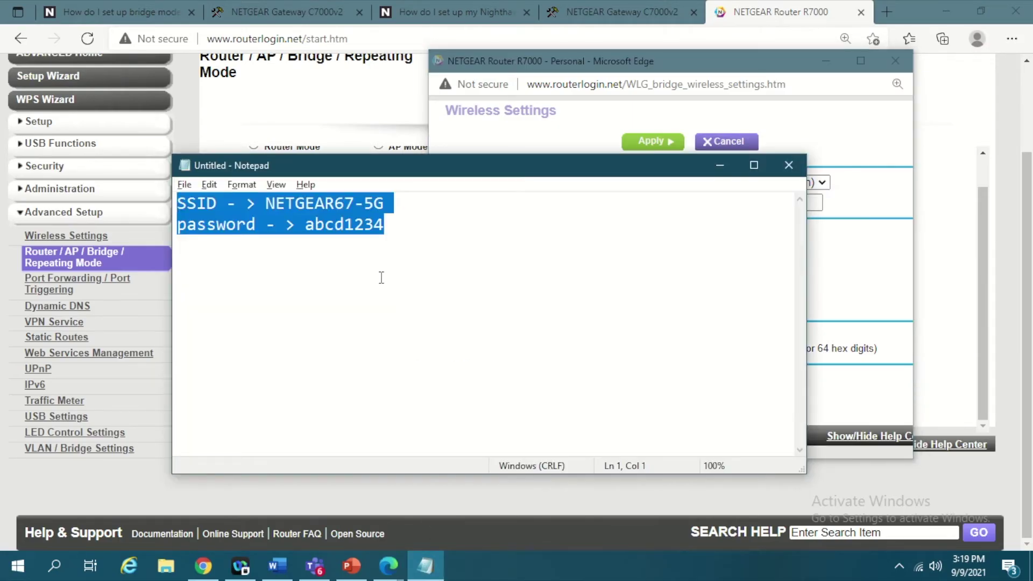
pyautogui.click(387, 222)
pyautogui.moveTo(390, 203); pyautogui.dragTo(265, 205)
pyautogui.hotkey('ctrl', 'c')
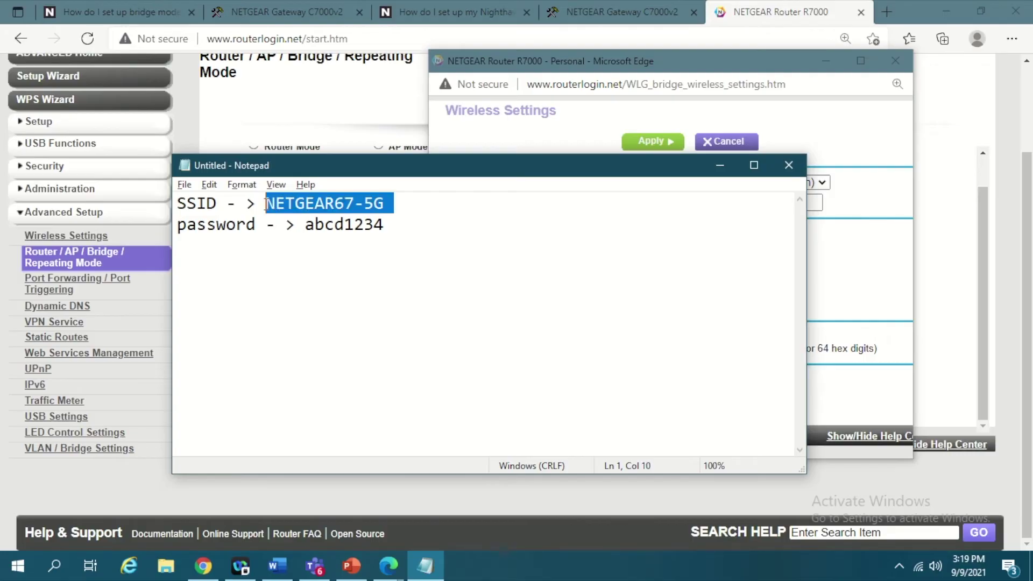
pyautogui.hotkey('alt', 'Tab')
pyautogui.click(769, 186)
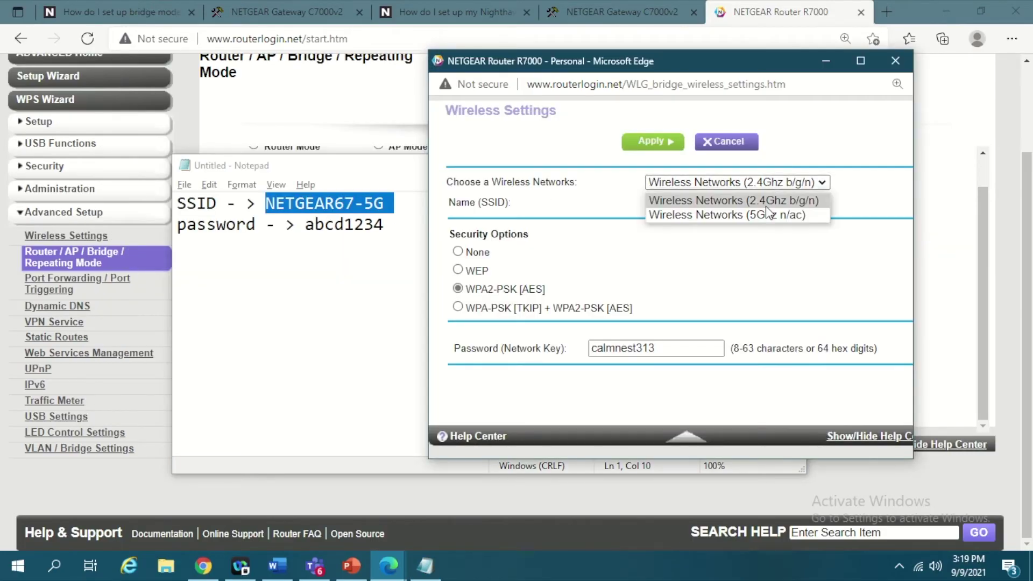
pyautogui.click(767, 215)
pyautogui.moveTo(777, 208); pyautogui.dragTo(635, 209)
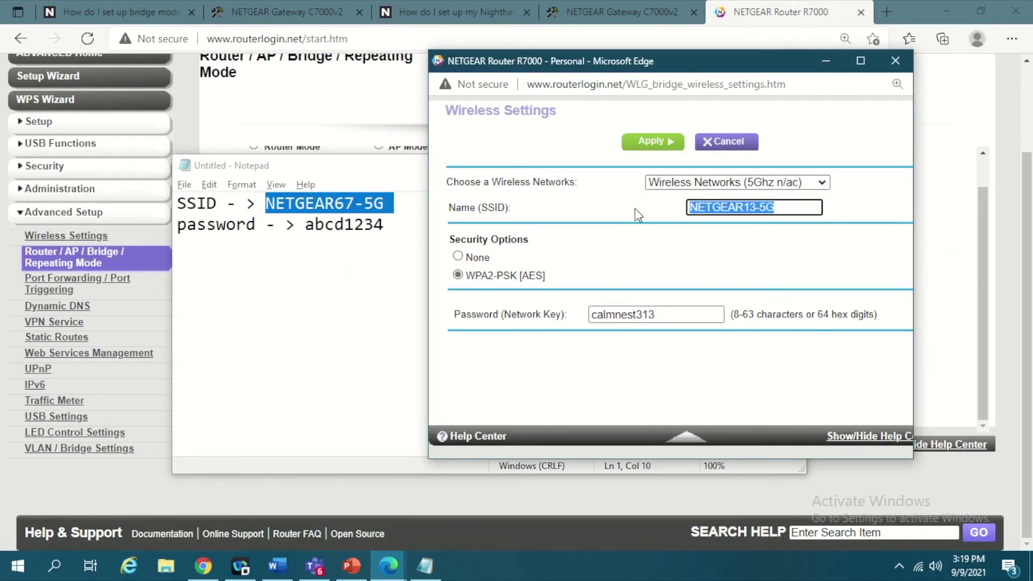
pyautogui.press('BackSpace')
pyautogui.hotkey('ctrl', 'v')
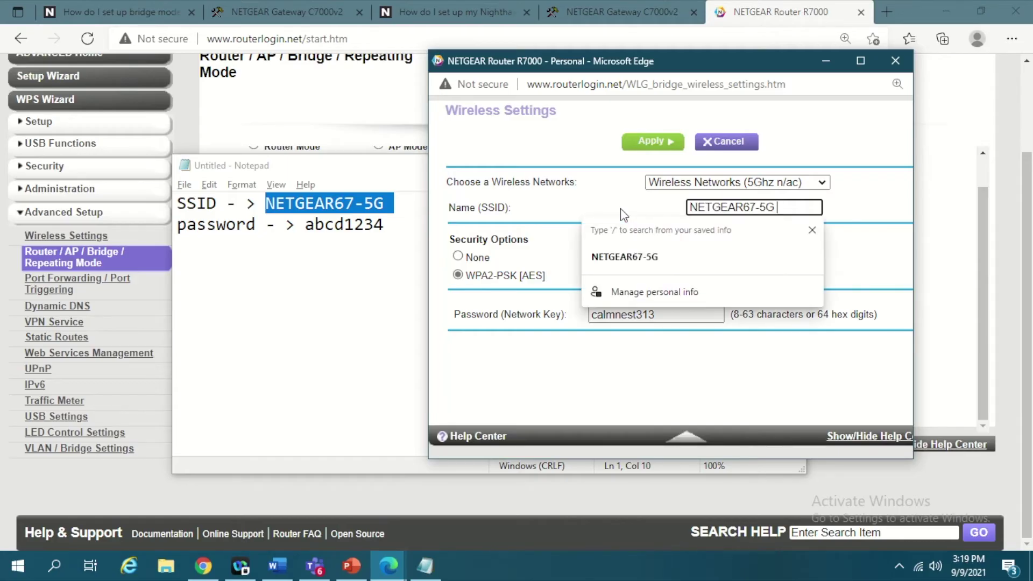
pyautogui.press('Tab')
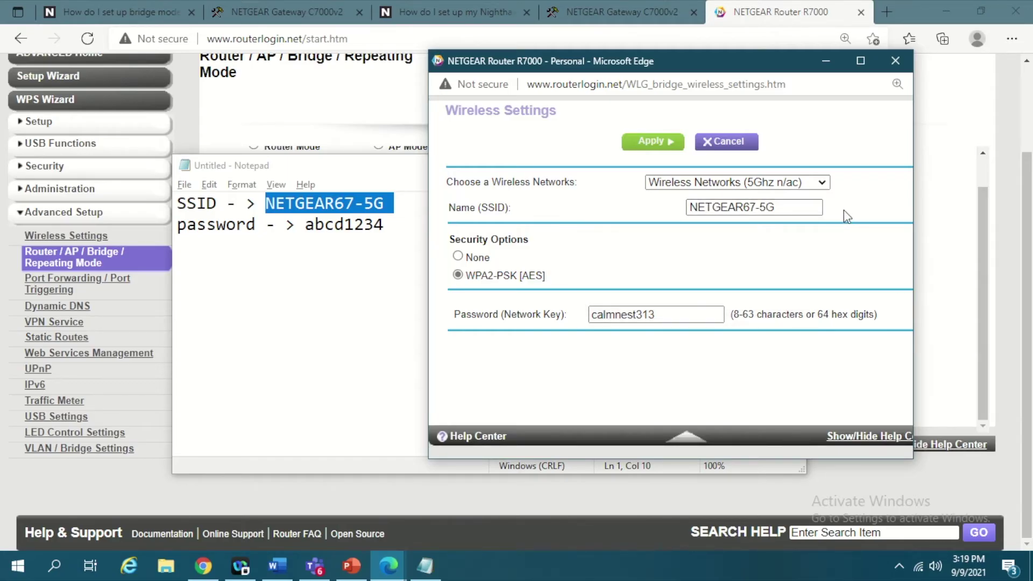
pyautogui.click(782, 208)
# Enter the primary router's Wi-Fi password as the network key and apply the bridge settings.
pyautogui.moveTo(430, 573)
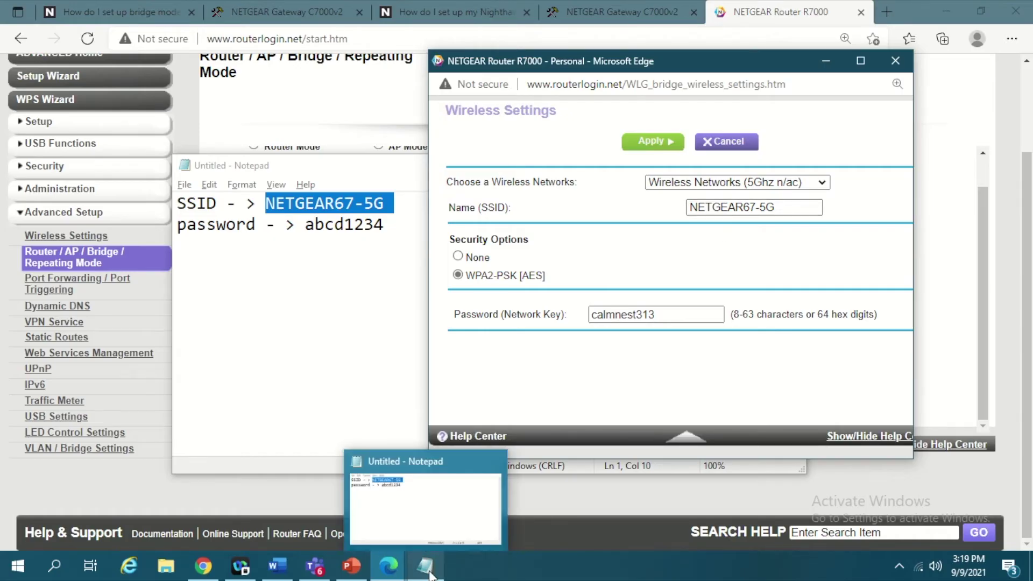
pyautogui.click(437, 517)
pyautogui.moveTo(304, 225); pyautogui.dragTo(403, 225)
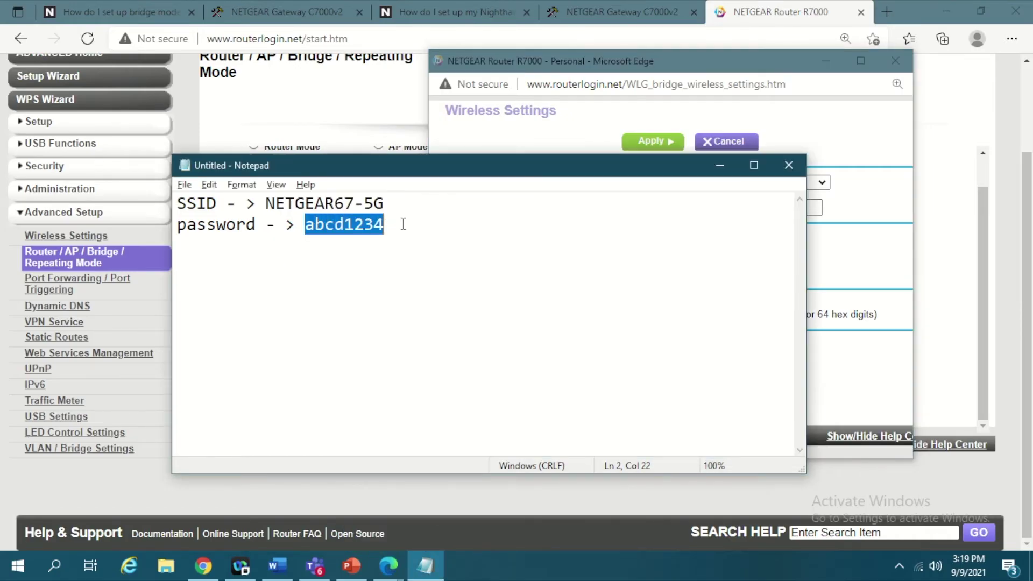
pyautogui.click(608, 269)
pyautogui.click(890, 258)
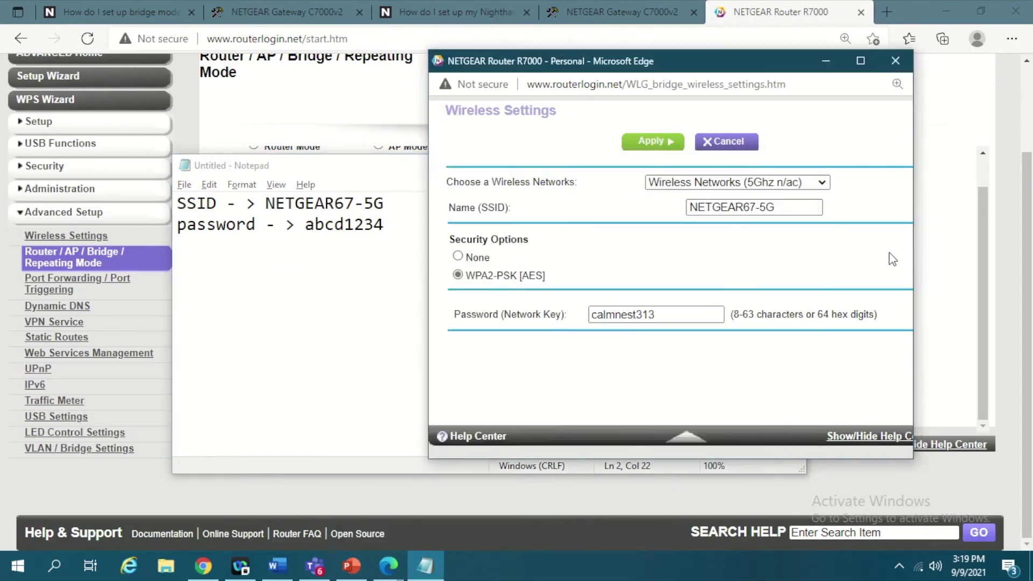
pyautogui.doubleClick(664, 313)
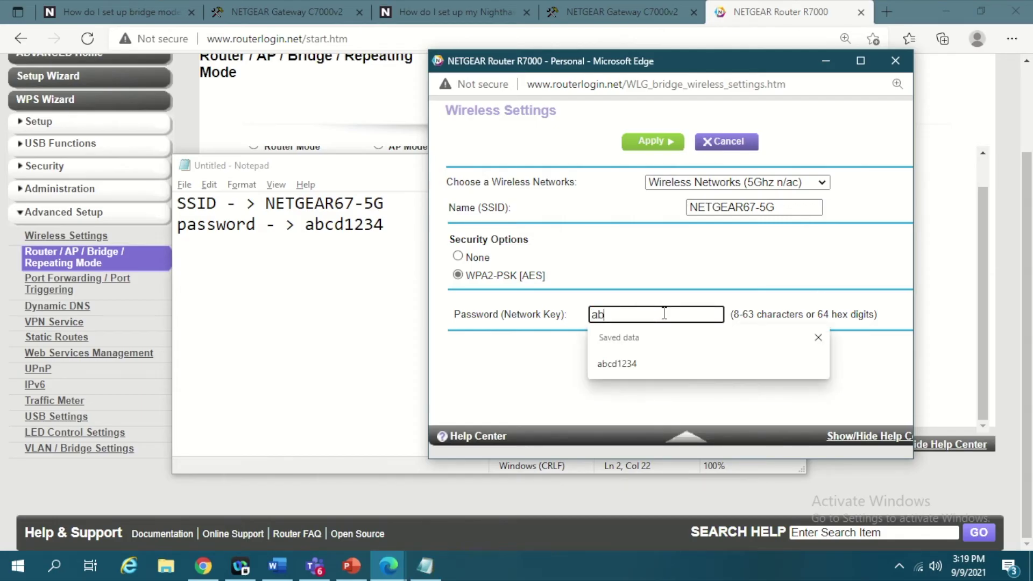
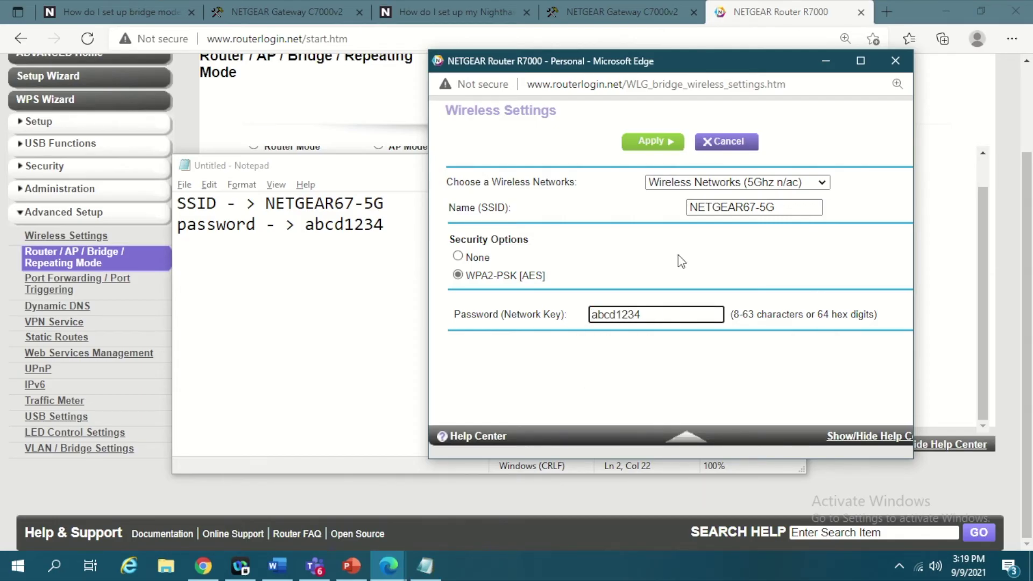
pyautogui.click(678, 255)
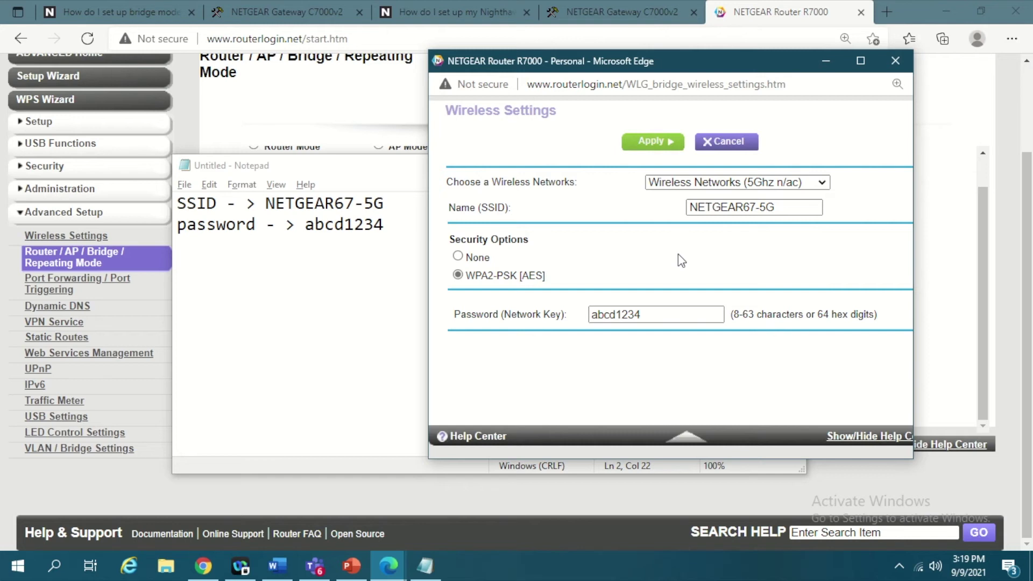
pyautogui.click(645, 144)
# Apply Bridge Mode on the R7000 and accept the IP address change warning.
pyautogui.scroll(1, 679, 352)
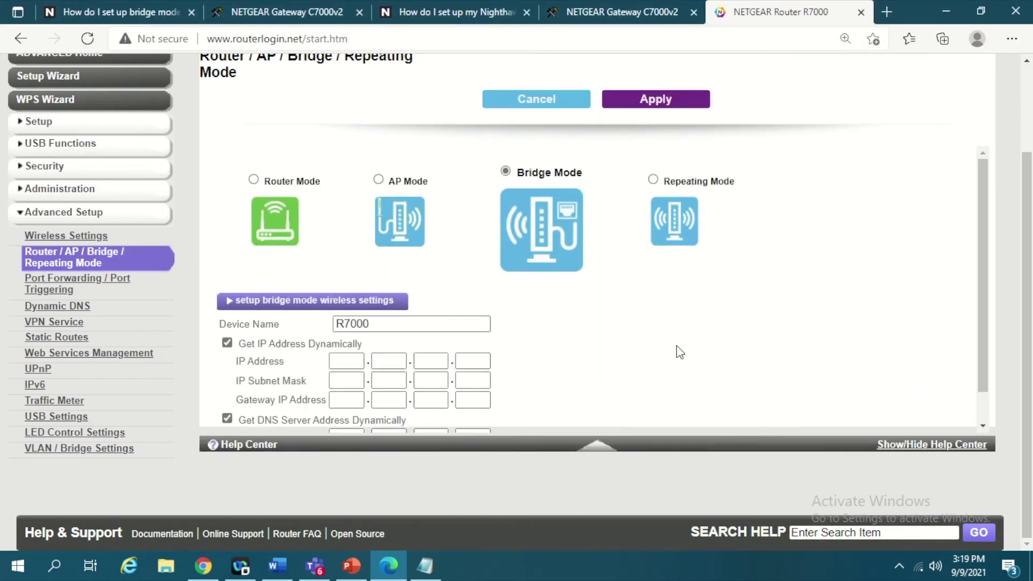
pyautogui.click(657, 105)
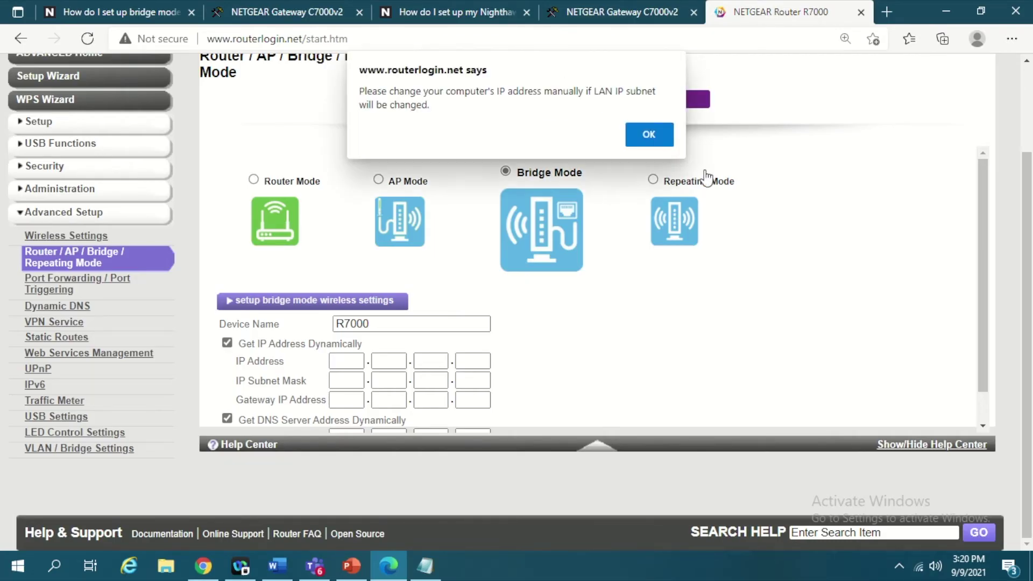
pyautogui.click(645, 139)
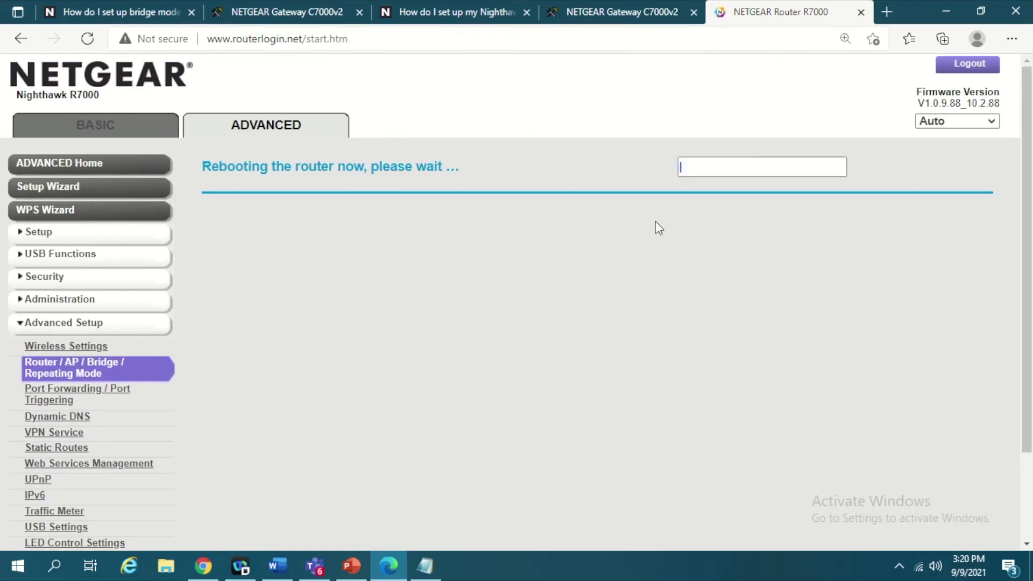
pyautogui.hotkey('ctrl', '3')
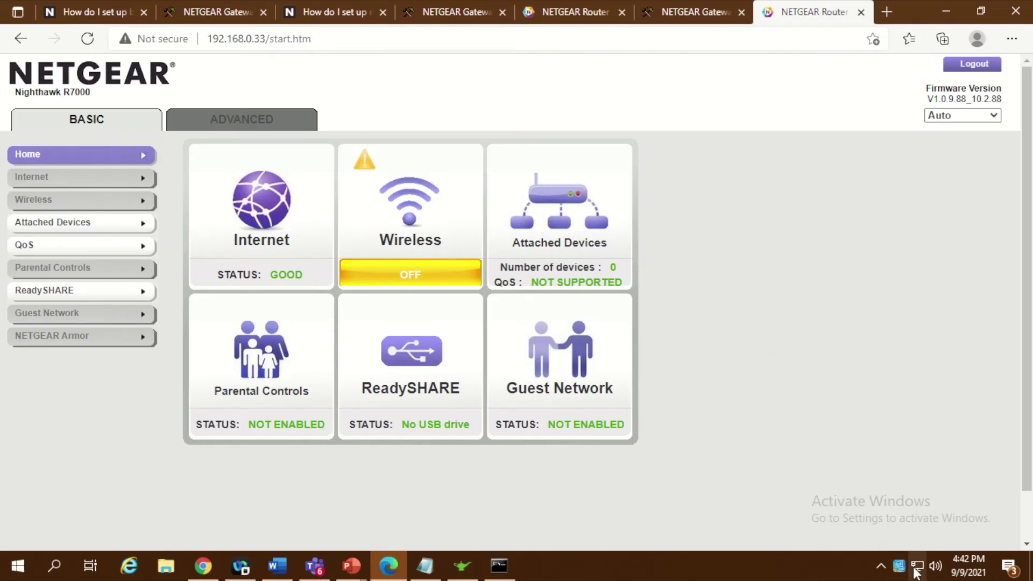
# Check in the Wi-Fi flyout that the PC is connected to NETGEAR67-5G.
pyautogui.moveTo(916, 573)
pyautogui.click(917, 574)
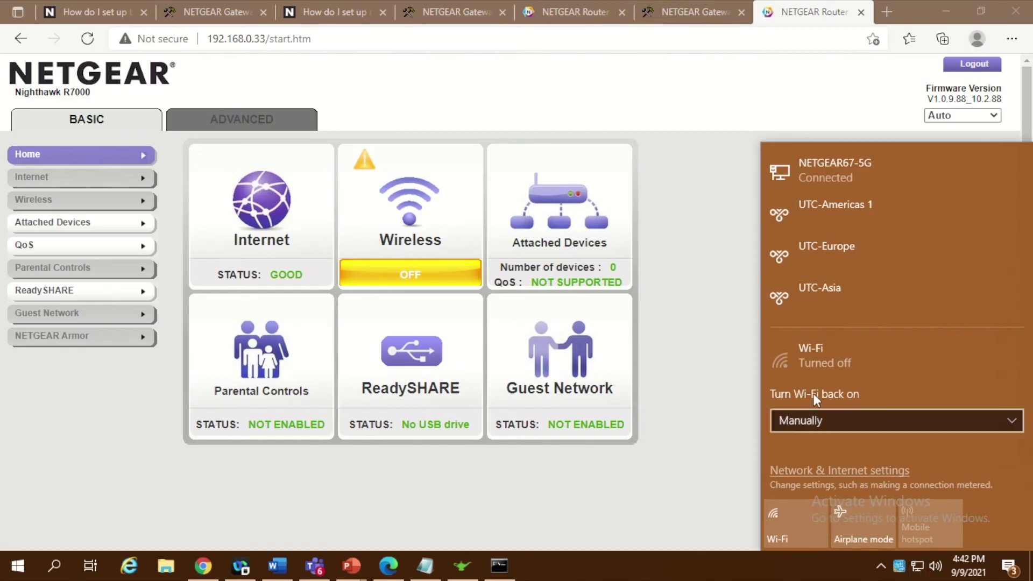
pyautogui.click(741, 390)
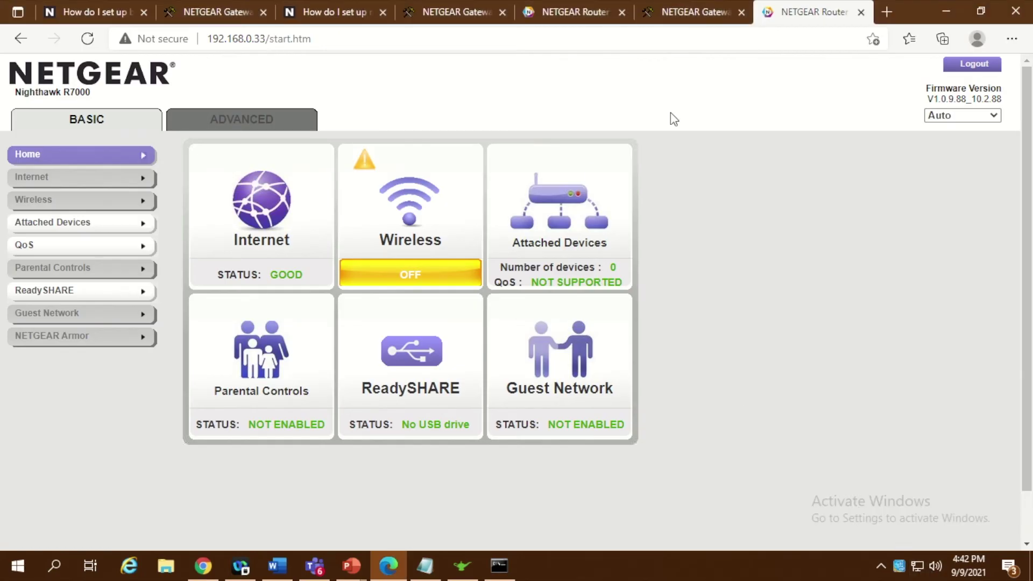
# Enter 'go' in the browser address bar to load the Google home page.
pyautogui.click(646, 42)
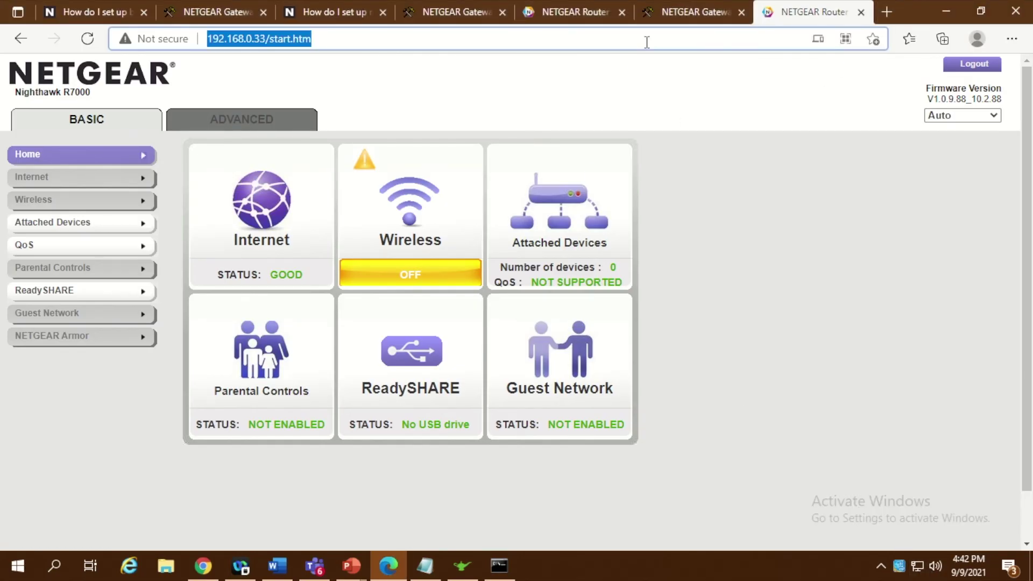
pyautogui.write('google.com')
pyautogui.press('Return')
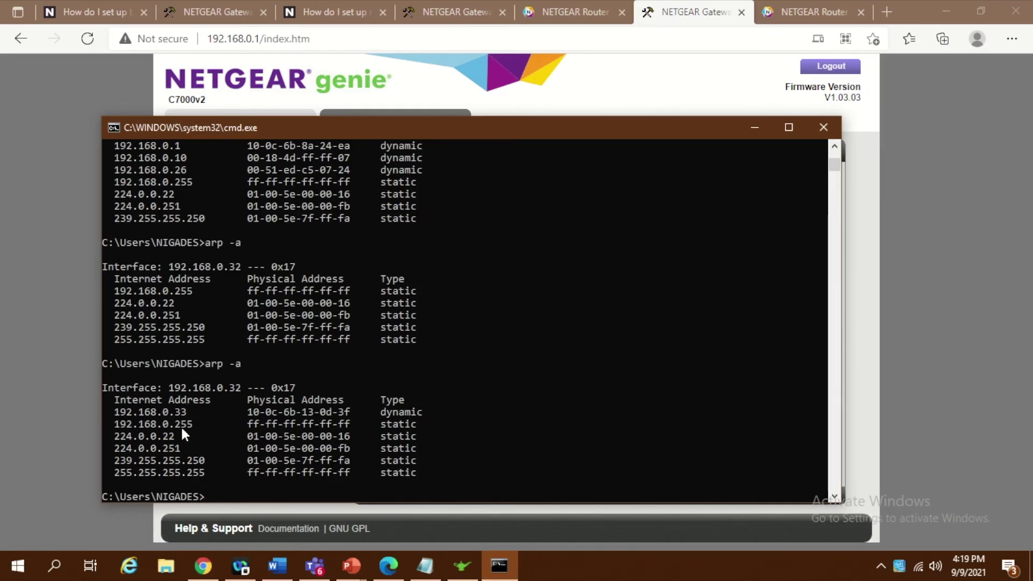
# Re-run arp -a, highlight 192.168.0.33 in the output, and return to the C7000v2 wireless settings.
pyautogui.press('Up')
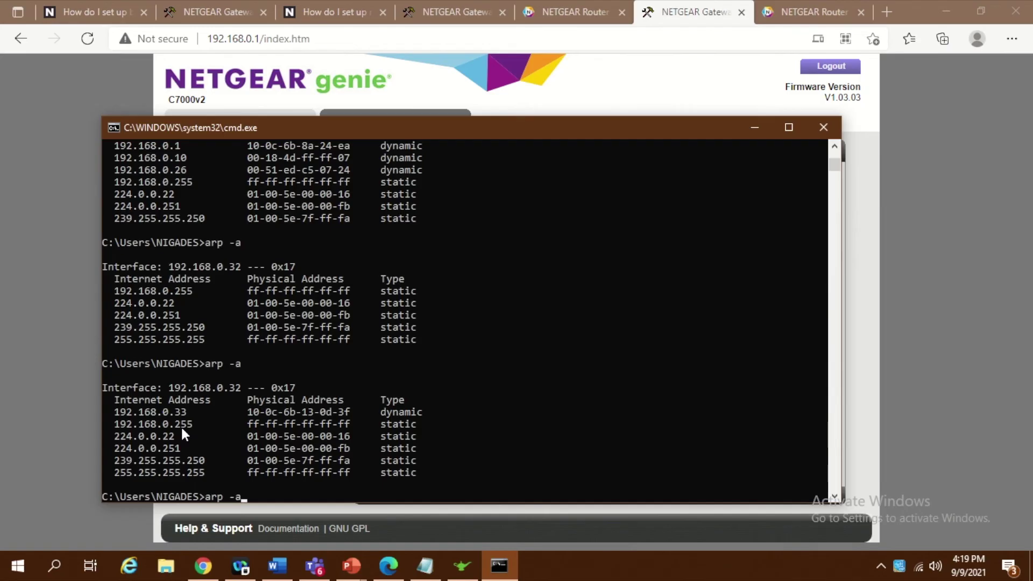
pyautogui.press('Return')
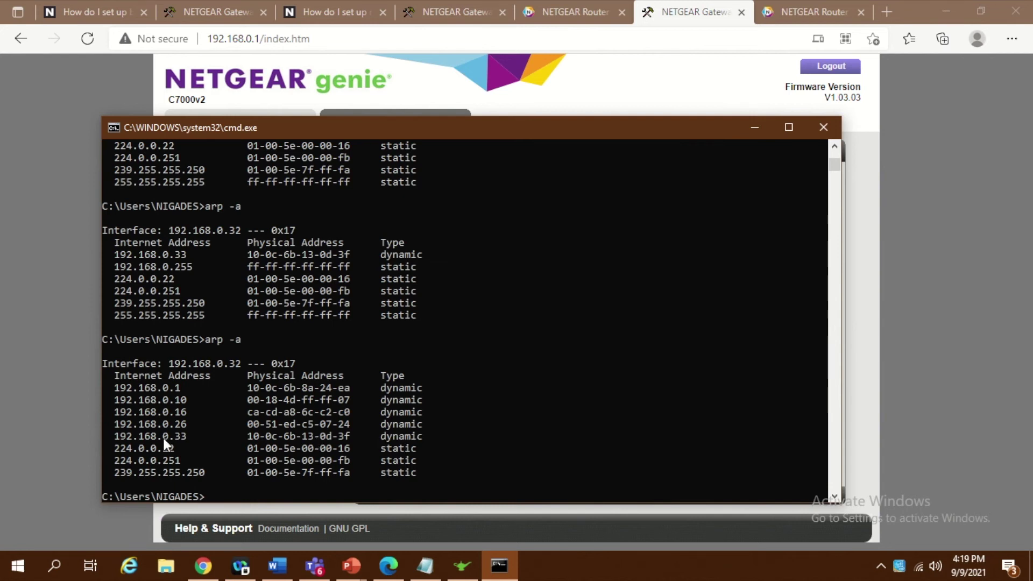
pyautogui.moveTo(187, 435); pyautogui.dragTo(115, 437)
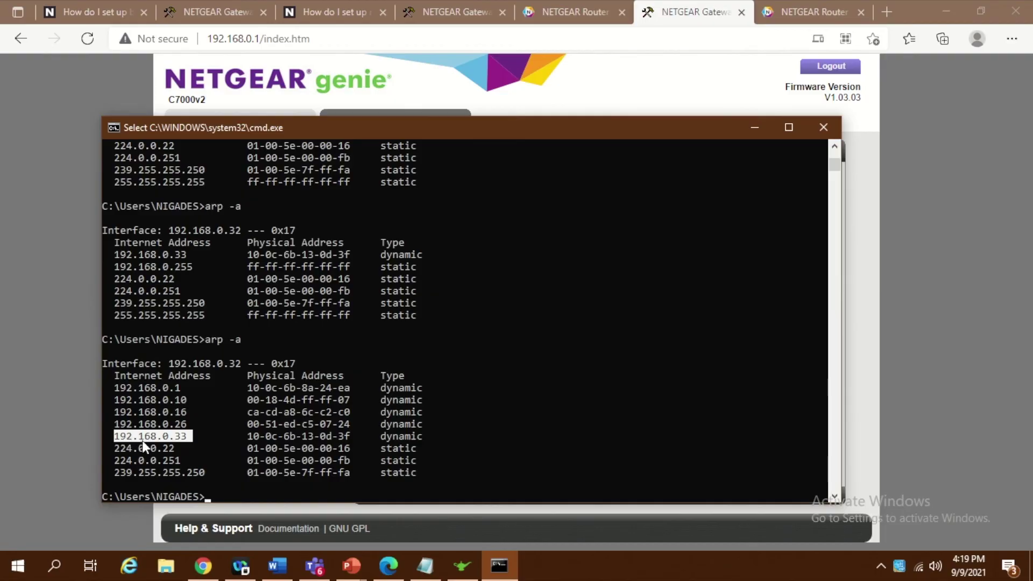
pyautogui.click(53, 208)
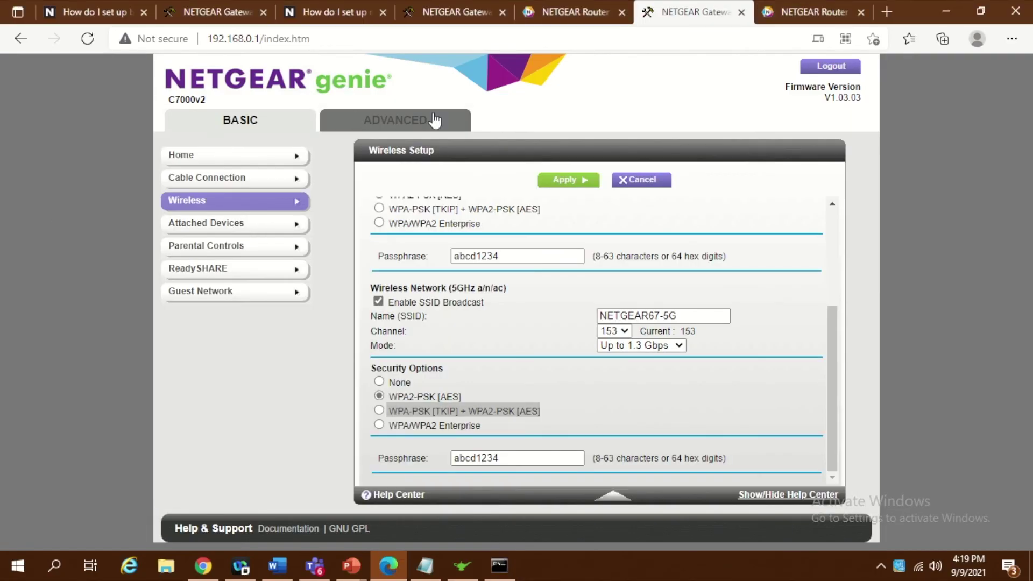
# Switch to the 192.168.0.33/start.htm tab showing the Nighthawk R7000 dashboard.
pyautogui.click(805, 5)
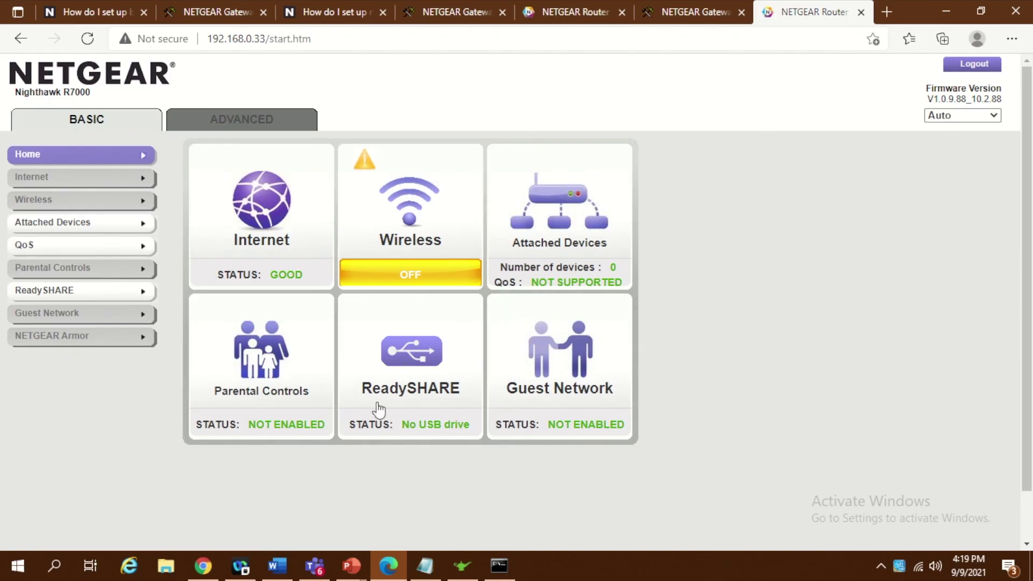
# Log in to the NETGEAR genie desktop app's Network Map and inspect the R7000 at 192.168.0.33.
pyautogui.click(461, 570)
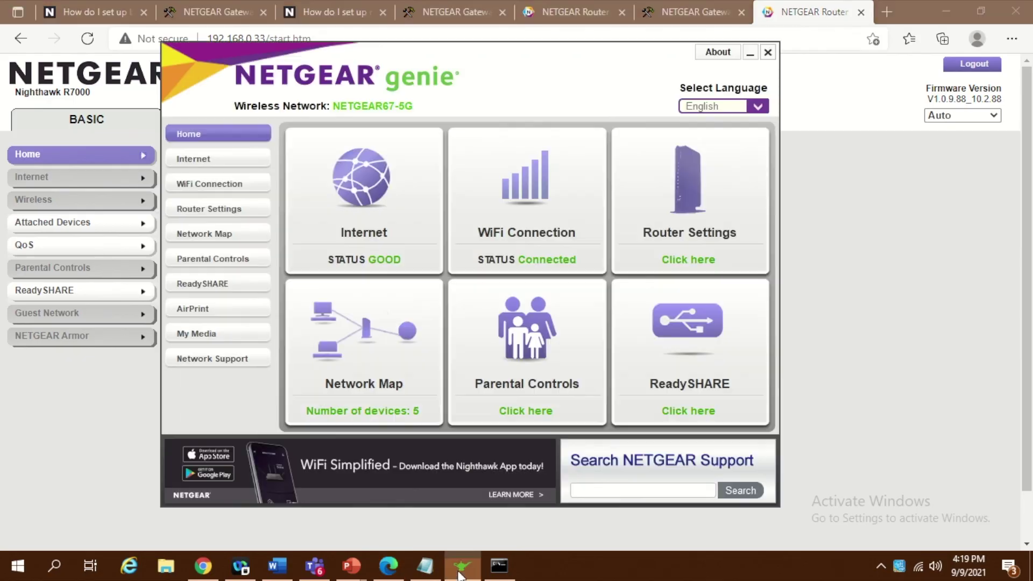
pyautogui.click(231, 234)
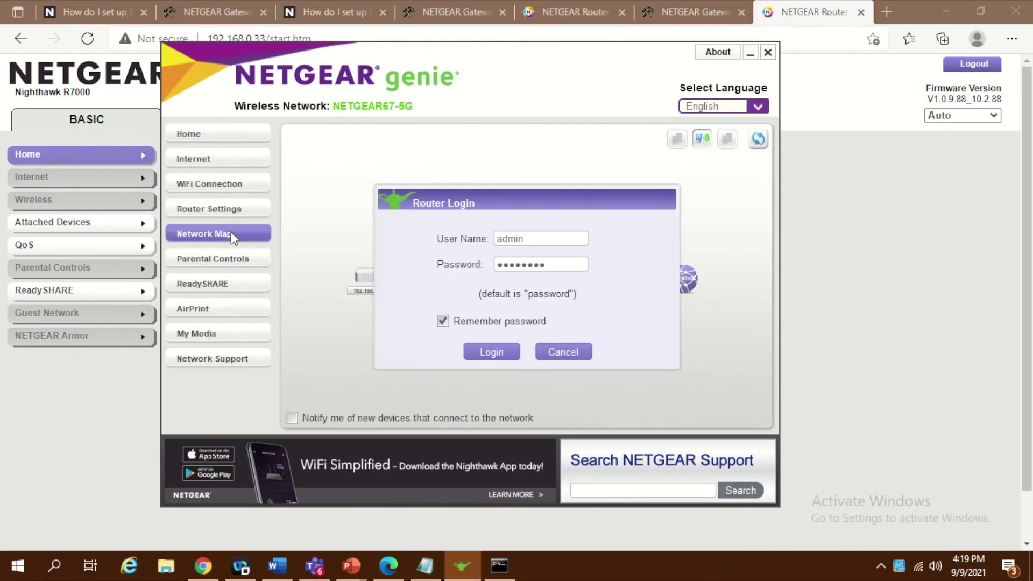
pyautogui.click(491, 352)
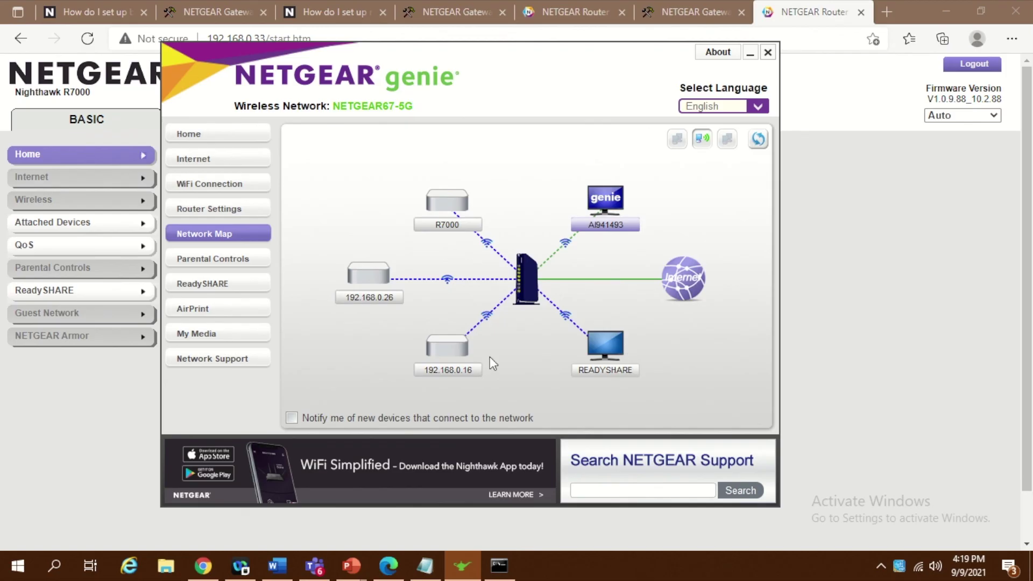
pyautogui.moveTo(460, 224)
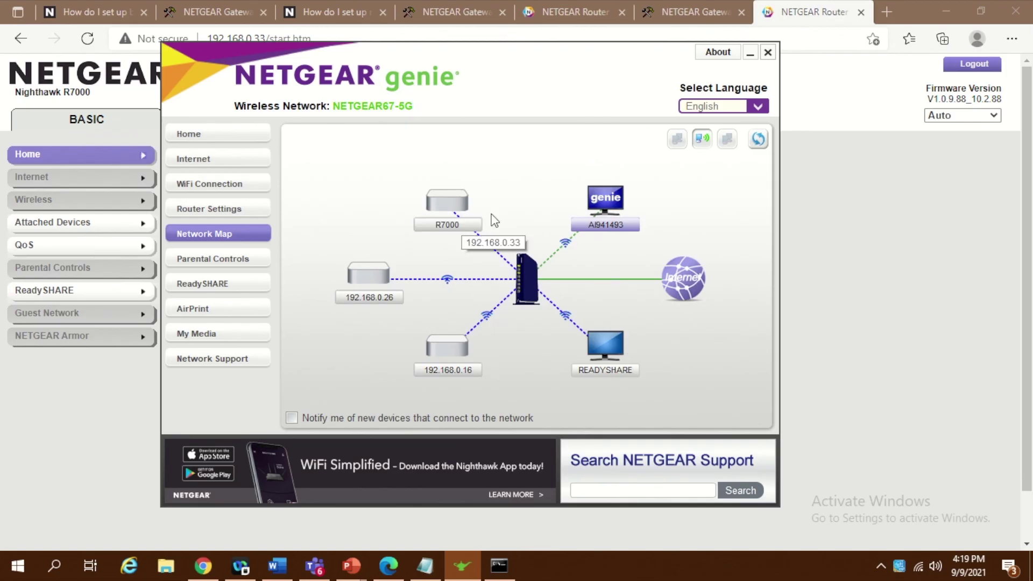